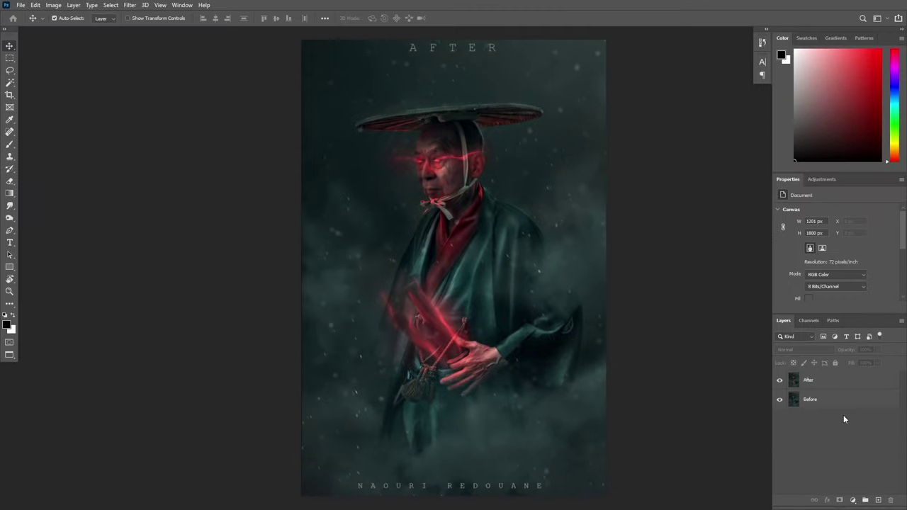
- Hide the After layer and select the Before layer to view the unedited samurai image
{"action": "left_click", "coordinate": [790, 384]}
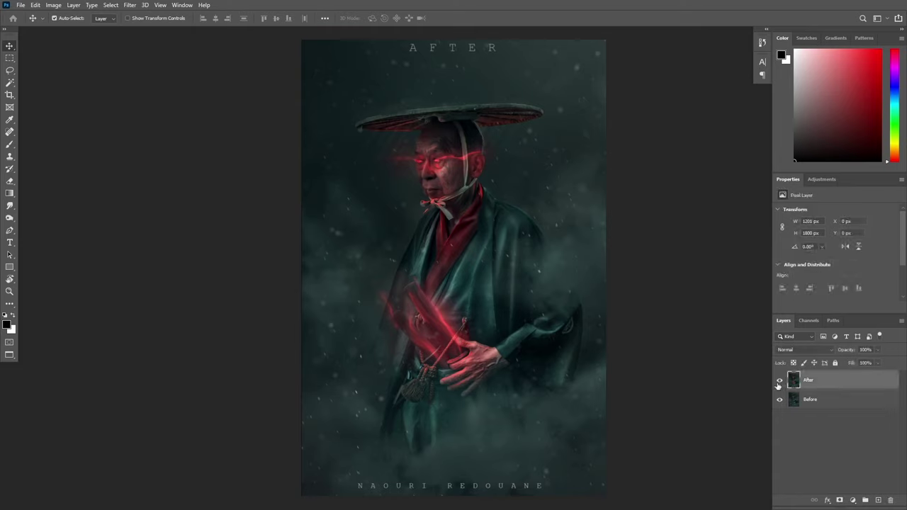
{"action": "left_click", "coordinate": [778, 381]}
{"action": "left_click", "coordinate": [797, 402]}
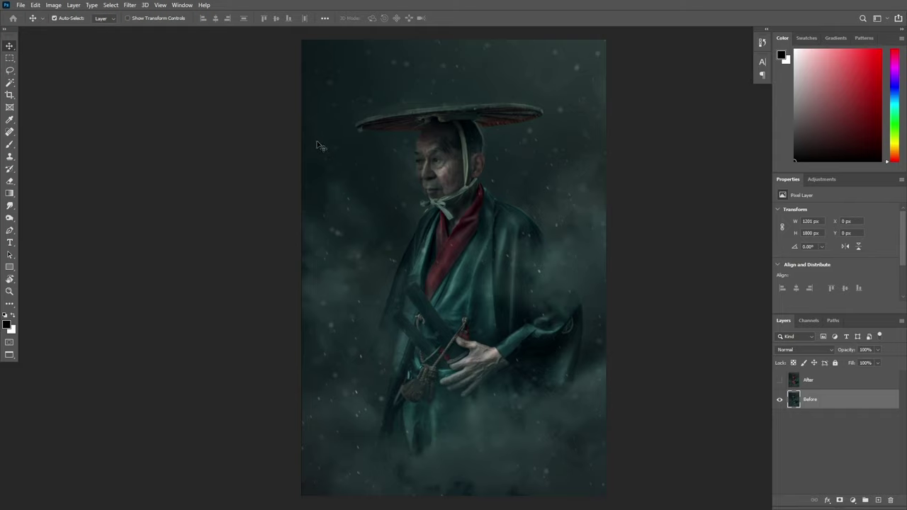
- Switch to the Untitled document and create a layer group with a new empty layer inside it
{"action": "left_click", "coordinate": [182, 5]}
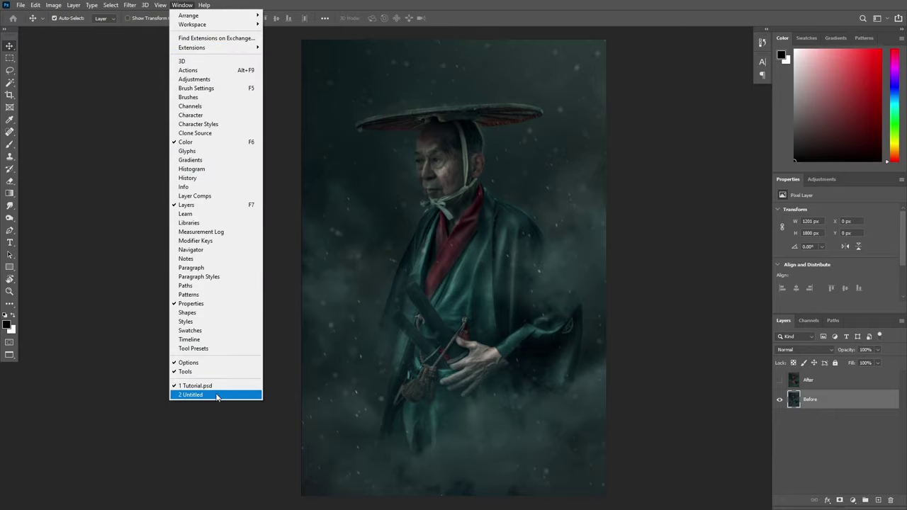
{"action": "left_click", "coordinate": [217, 395]}
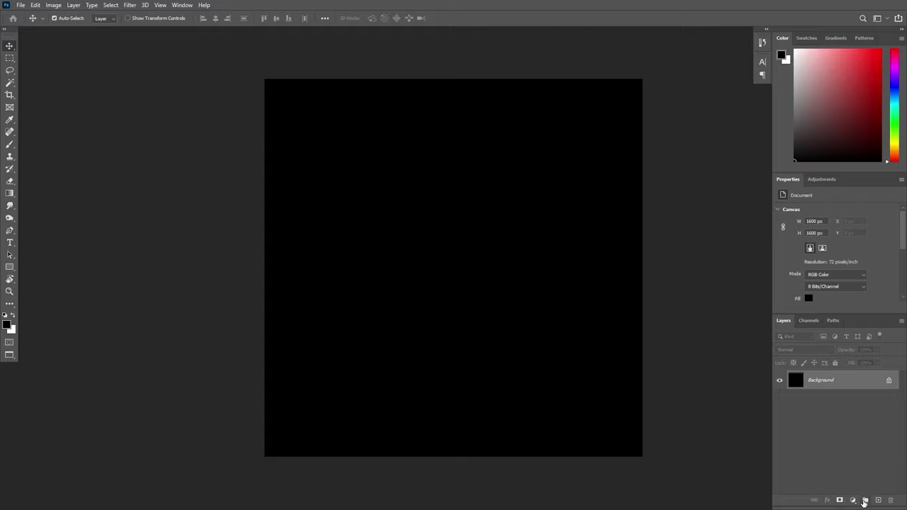
{"action": "left_click", "coordinate": [865, 501]}
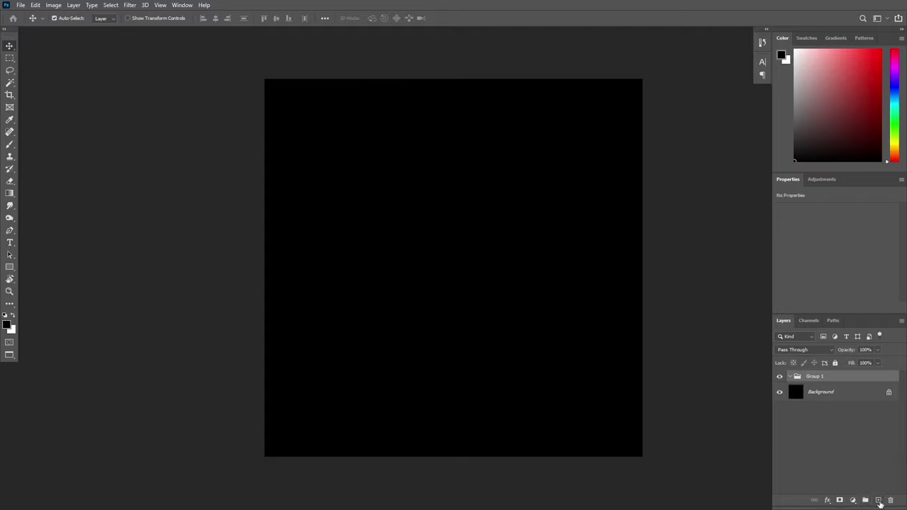
{"action": "left_click", "coordinate": [879, 500]}
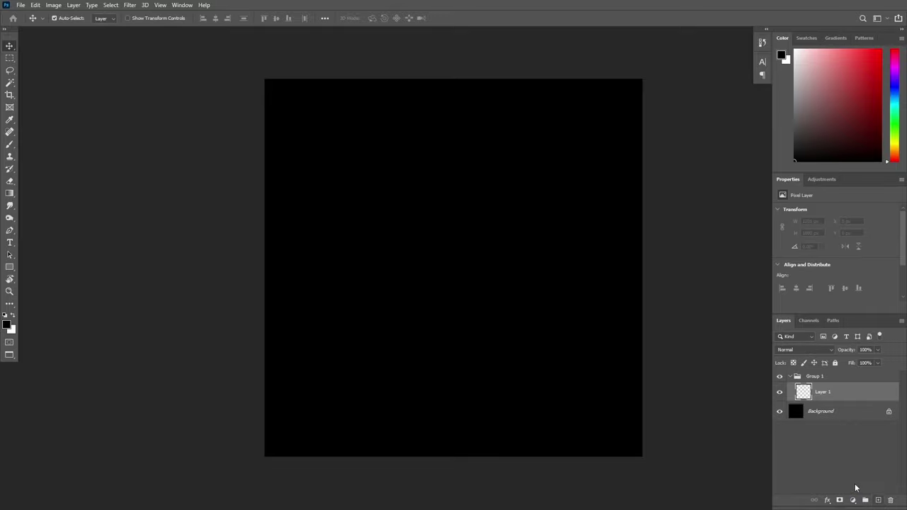
- Fill the new layer with black in Normal mode at 100% opacity, and activate the Paint Bucket tool
{"action": "key", "text": "shift+F5"}
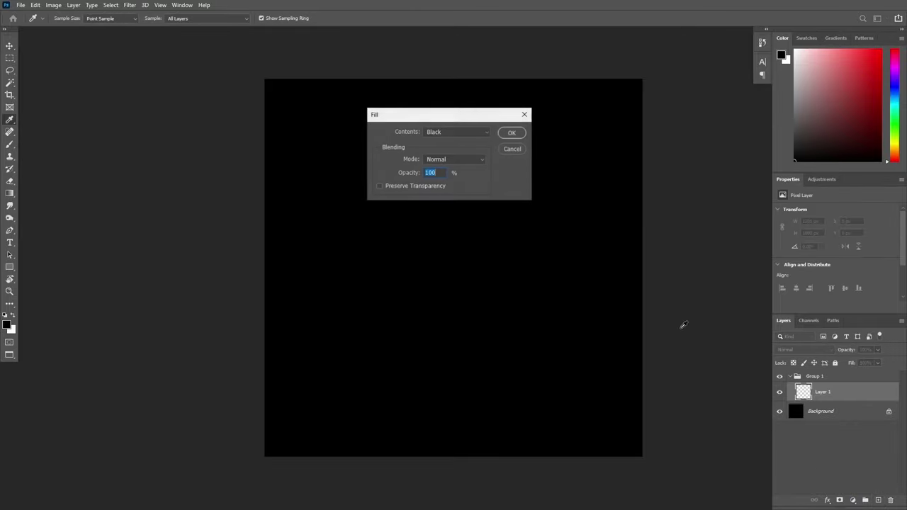
{"action": "left_click", "coordinate": [511, 132]}
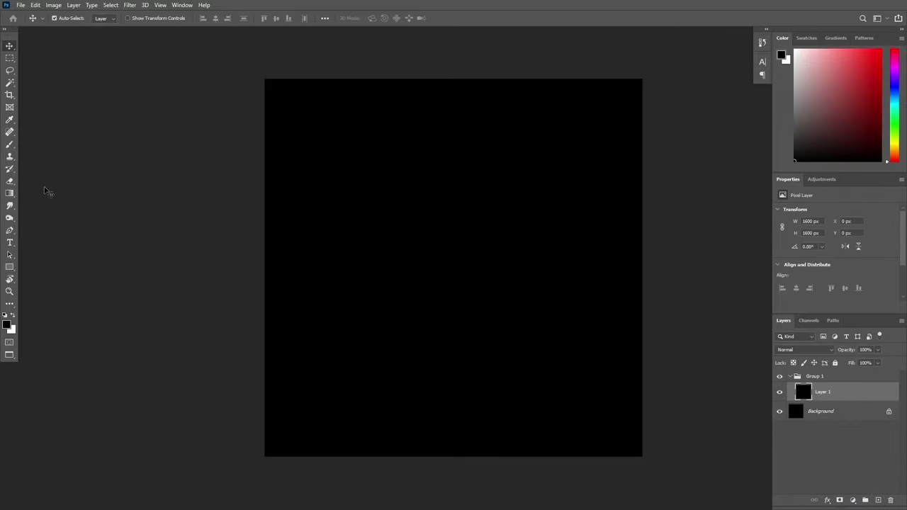
{"action": "left_click_drag", "start_coordinate": [10, 193], "coordinate": [51, 206]}
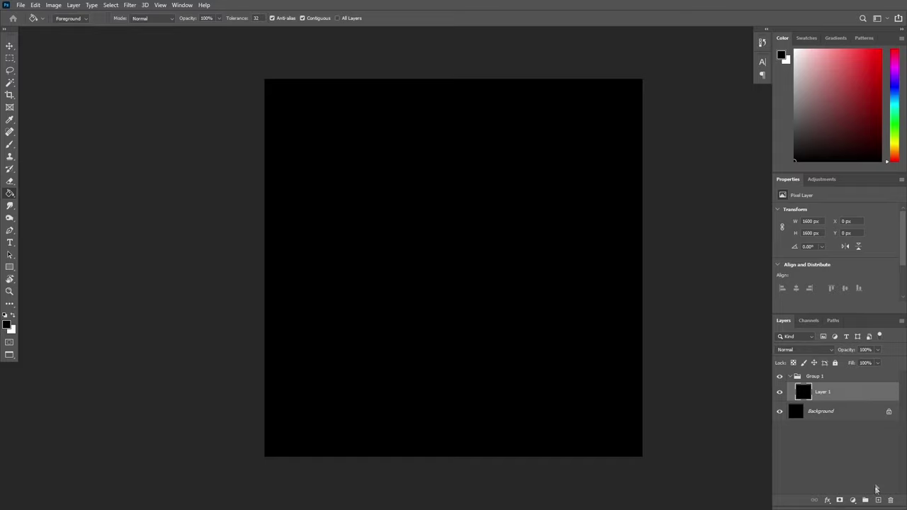
- Add a Gradient Map adjustment above the black layer and insert three extra color stops between its black and white ends
{"action": "left_click", "coordinate": [853, 501]}
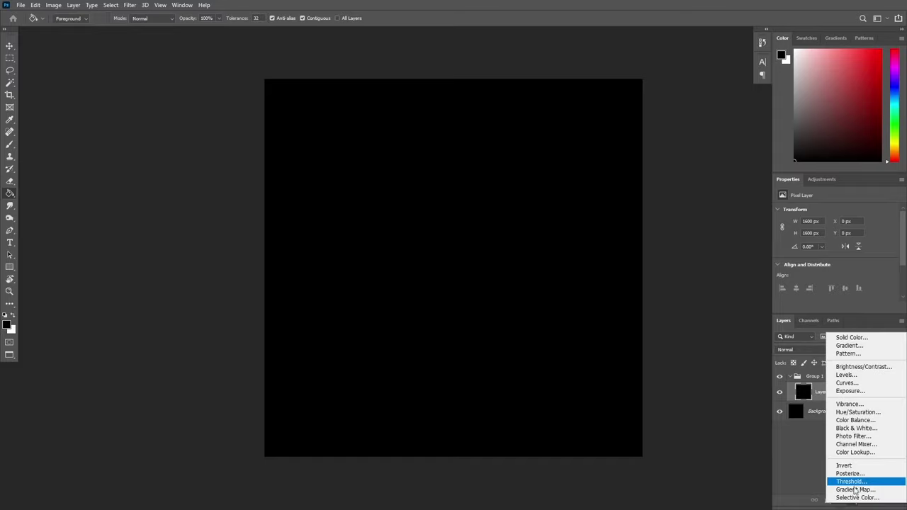
{"action": "left_click", "coordinate": [855, 491]}
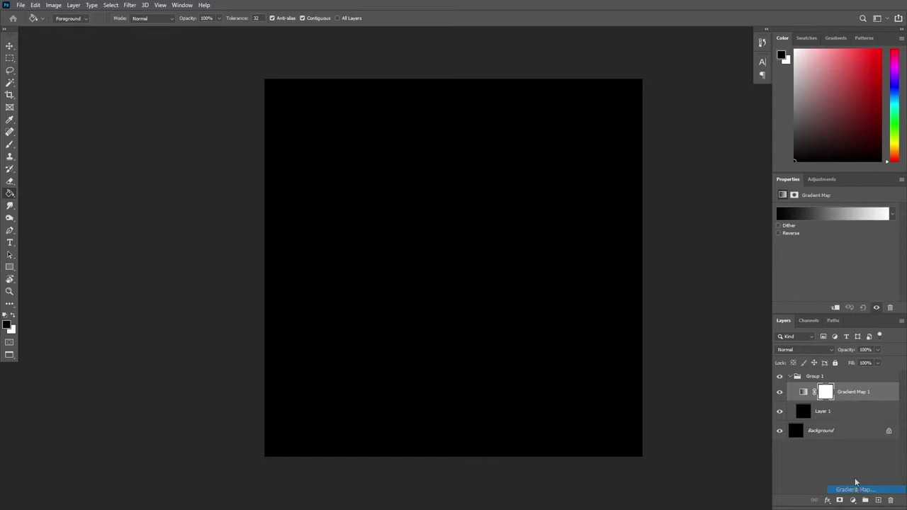
{"action": "left_click", "coordinate": [840, 216]}
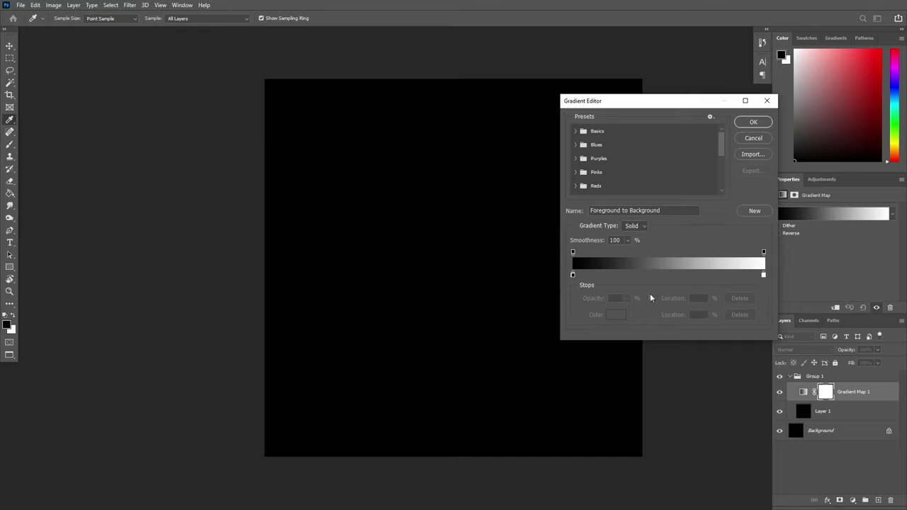
{"action": "left_click", "coordinate": [607, 275]}
{"action": "left_click", "coordinate": [669, 275]}
{"action": "left_click", "coordinate": [727, 275]}
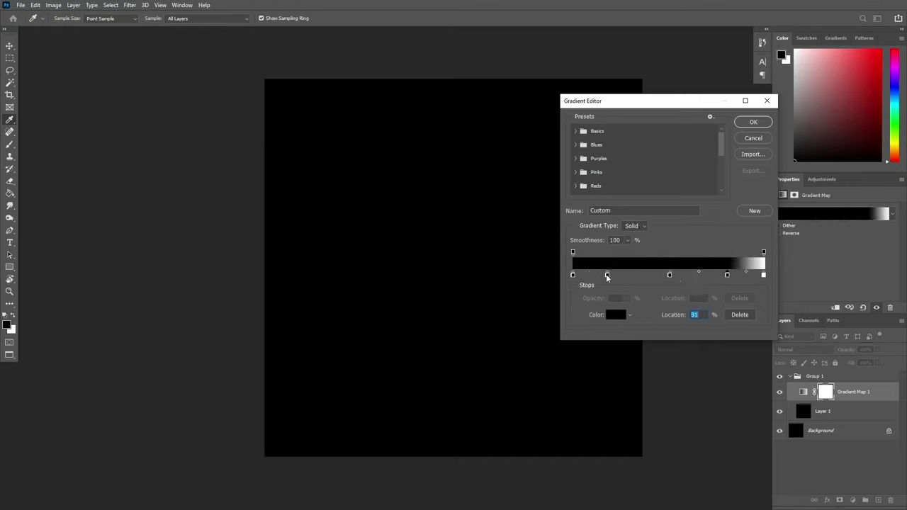
- Move the first added gradient stop to 21% and color it dark red #330202
{"action": "left_click_drag", "start_coordinate": [607, 277], "coordinate": [614, 277]}
{"action": "double_click", "coordinate": [614, 275]}
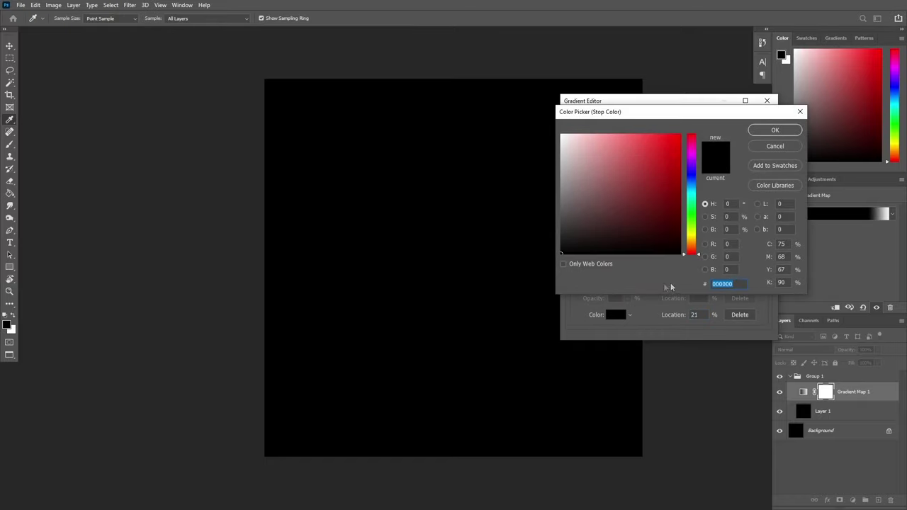
{"action": "left_click", "coordinate": [666, 237]}
{"action": "left_click_drag", "start_coordinate": [666, 237], "coordinate": [676, 230]}
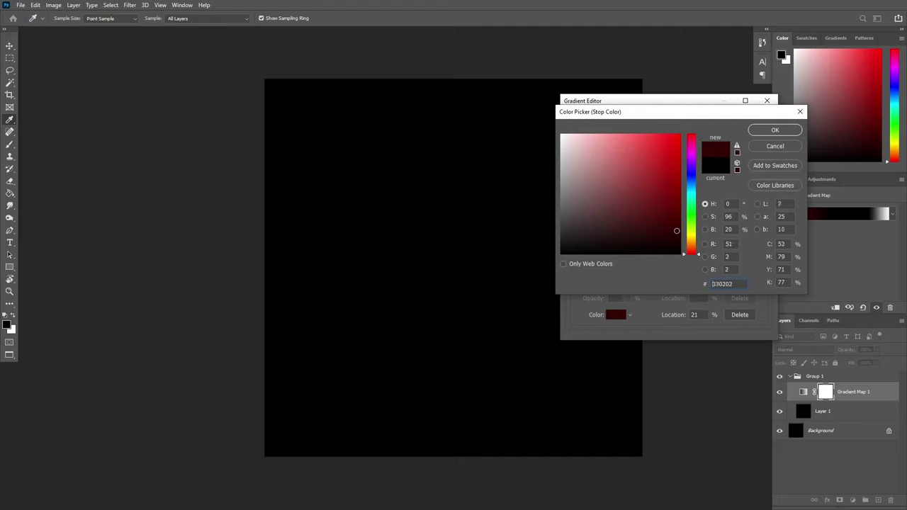
{"action": "left_click", "coordinate": [775, 130]}
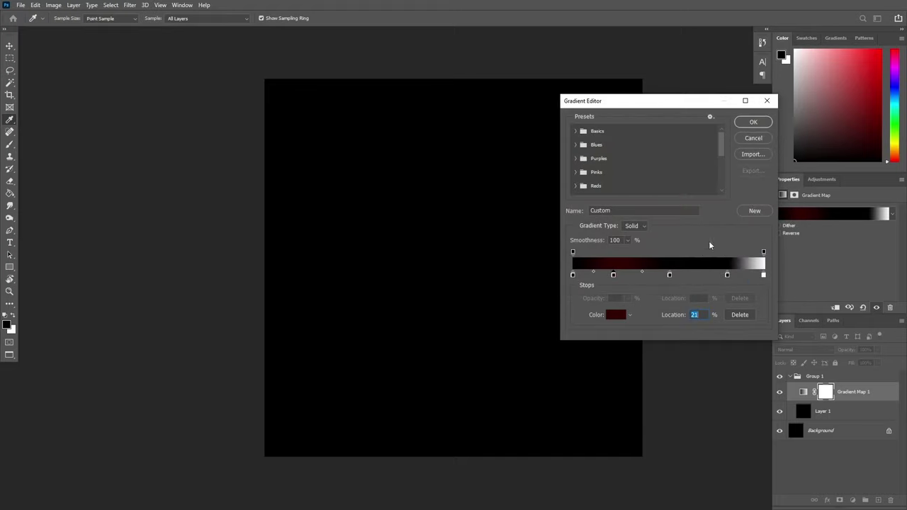
- Color the middle gradient stop at 51% orange-brown #7a4725
{"action": "double_click", "coordinate": [670, 275]}
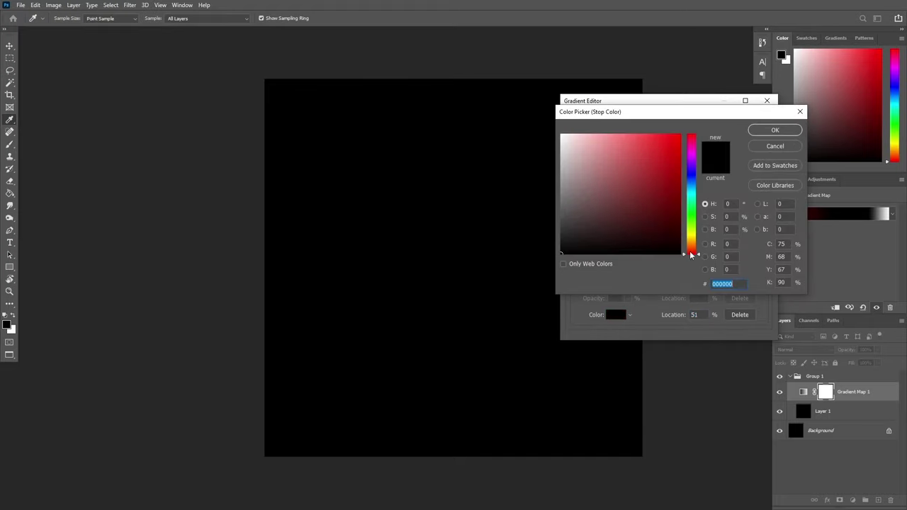
{"action": "left_click_drag", "start_coordinate": [699, 257], "coordinate": [699, 249]}
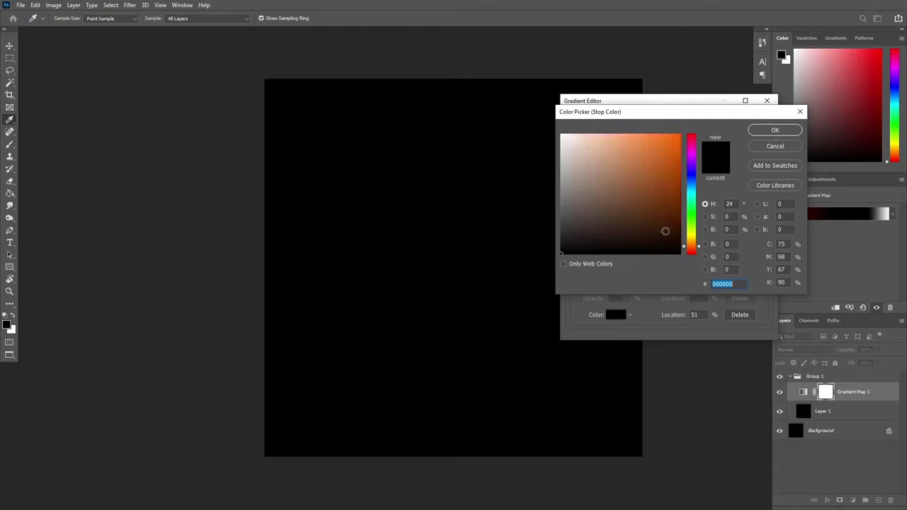
{"action": "left_click_drag", "start_coordinate": [648, 199], "coordinate": [647, 193]}
{"action": "left_click", "coordinate": [729, 229]}
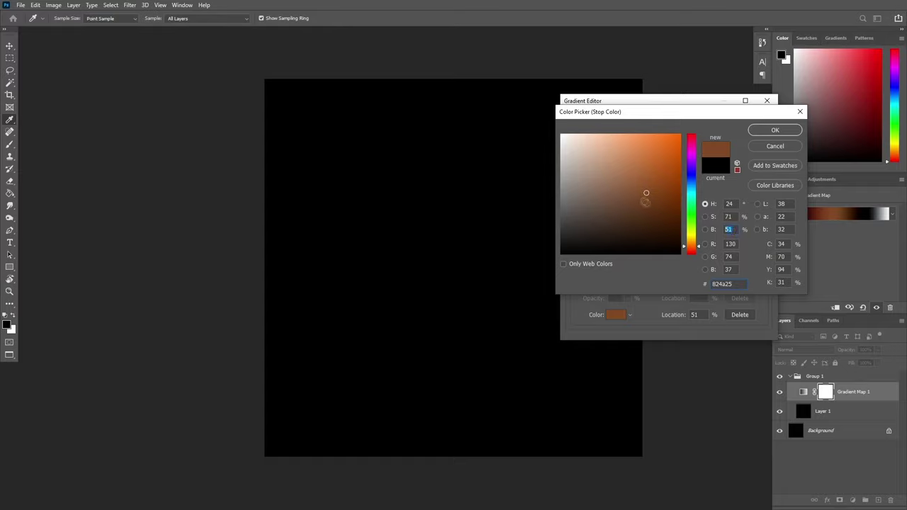
{"action": "left_click_drag", "start_coordinate": [646, 193], "coordinate": [645, 196]}
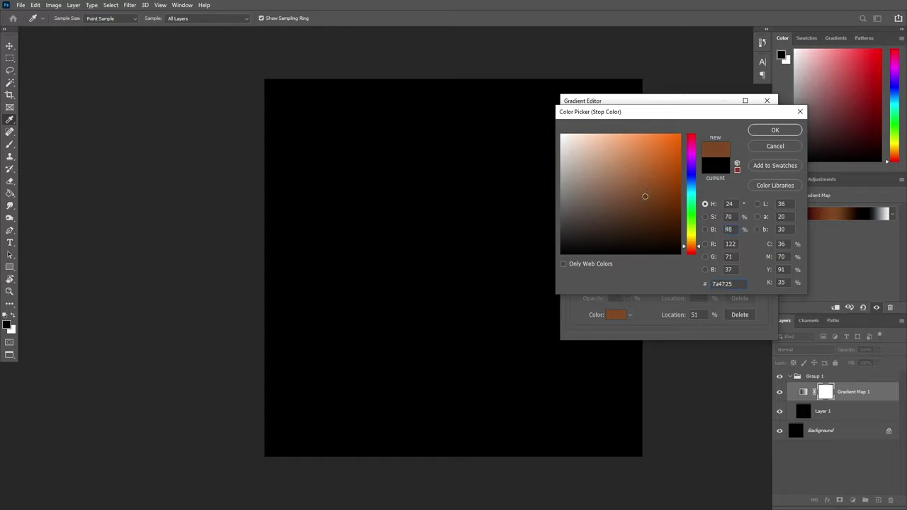
{"action": "left_click", "coordinate": [775, 130]}
- Color the gradient stop at 81% a light golden yellow and apply the edited gradient to the Gradient Map
{"action": "double_click", "coordinate": [728, 277]}
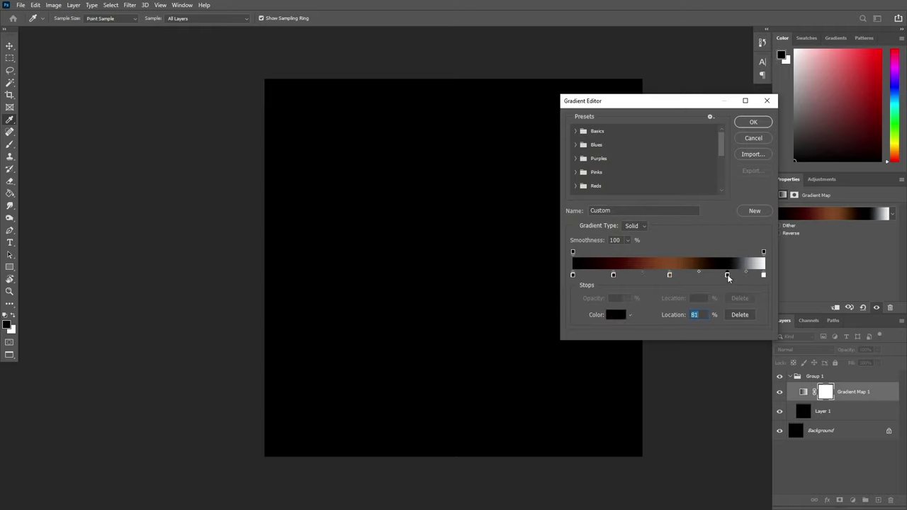
{"action": "left_click_drag", "start_coordinate": [700, 254], "coordinate": [700, 243]}
{"action": "left_click", "coordinate": [628, 142]}
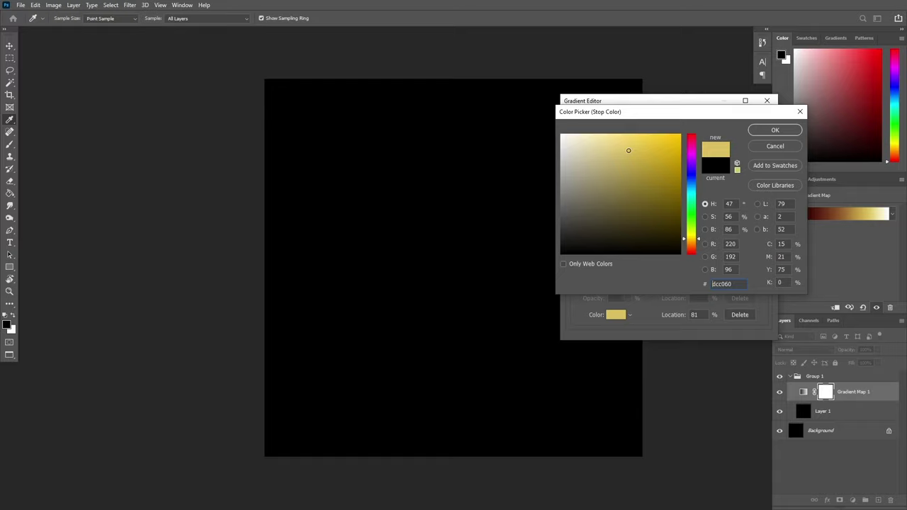
{"action": "left_click", "coordinate": [767, 132]}
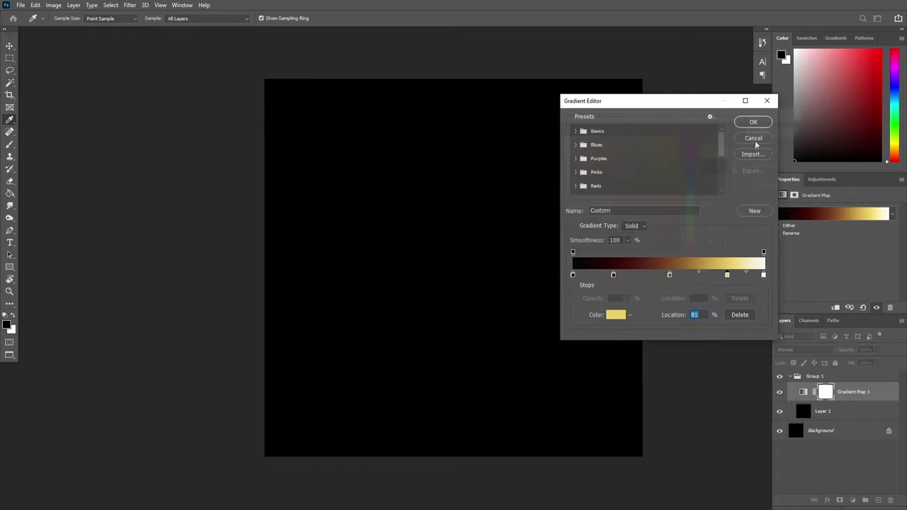
{"action": "left_click", "coordinate": [755, 126]}
- Create a new empty layer between the black-filled layer and the Gradient Map
{"action": "left_click", "coordinate": [848, 410]}
{"action": "left_click", "coordinate": [864, 396]}
{"action": "left_click", "coordinate": [857, 410]}
{"action": "left_click", "coordinate": [870, 392]}
{"action": "left_click", "coordinate": [860, 412]}
{"action": "left_click", "coordinate": [877, 500]}
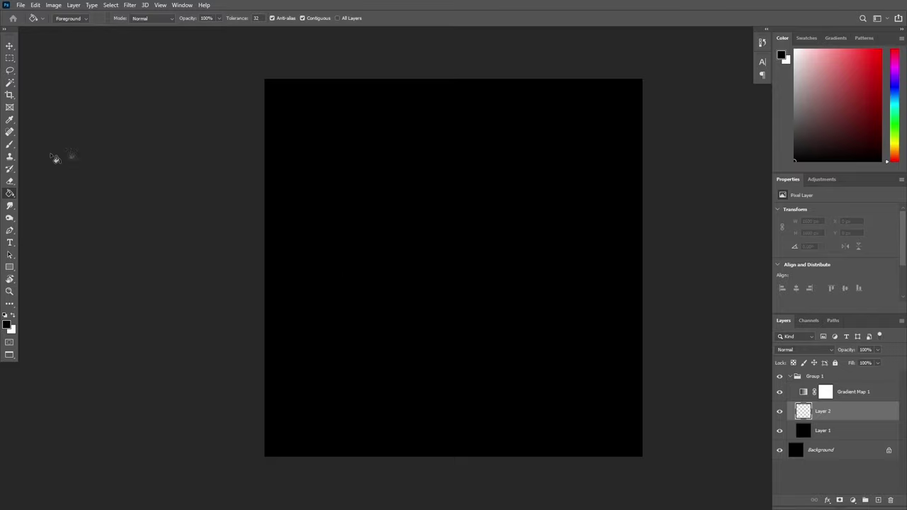
{"action": "left_click", "coordinate": [10, 146]}
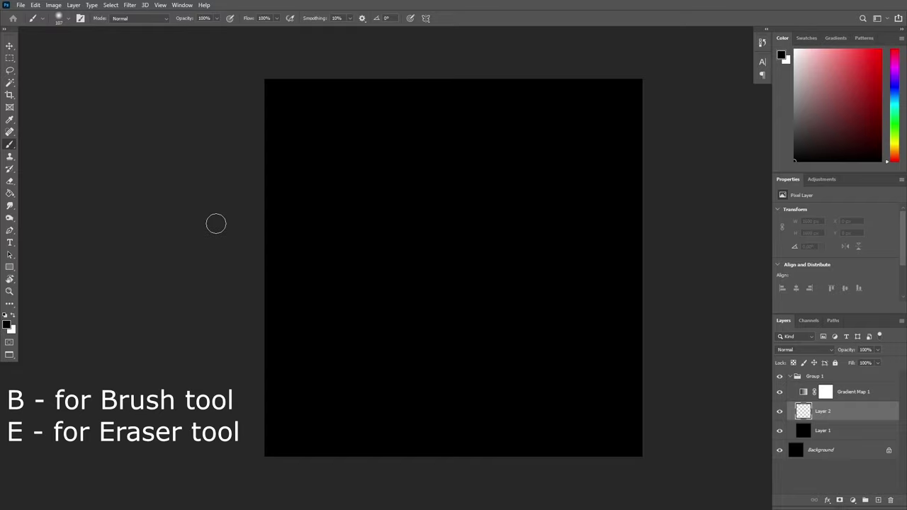
{"action": "key", "text": "e"}
{"action": "left_click_drag", "start_coordinate": [343, 227], "coordinate": [380, 219]}
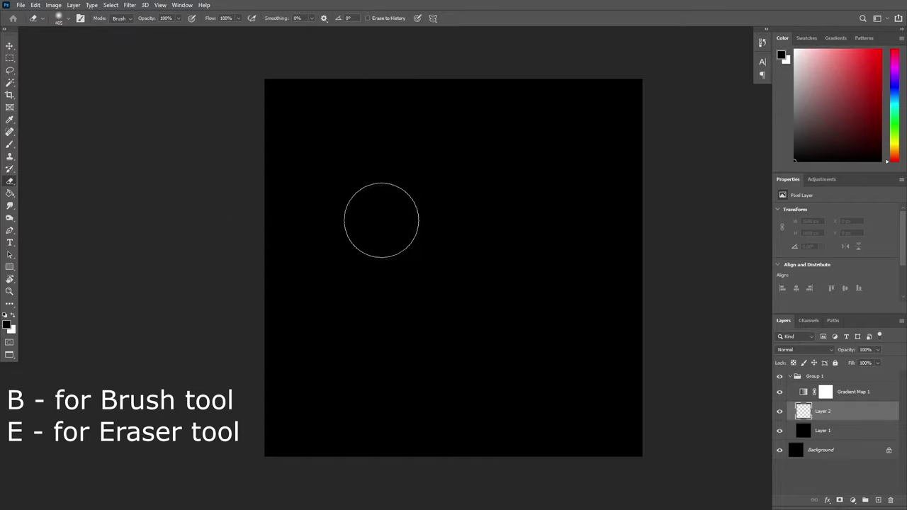
{"action": "left_click", "coordinate": [10, 146]}
{"action": "left_click", "coordinate": [25, 146]}
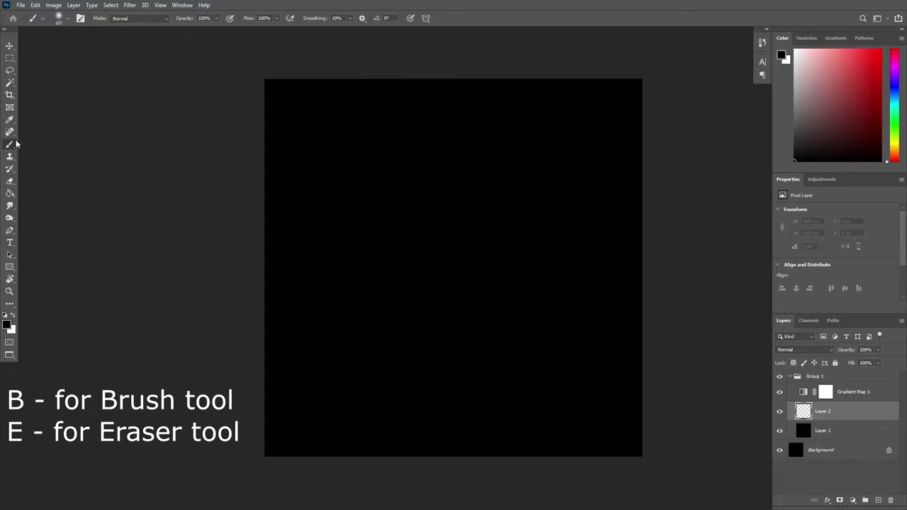
- Set the Eraser tool's flow to 10% and the Brush tool's flow to 30%
{"action": "left_click", "coordinate": [12, 183]}
{"action": "left_click", "coordinate": [43, 181]}
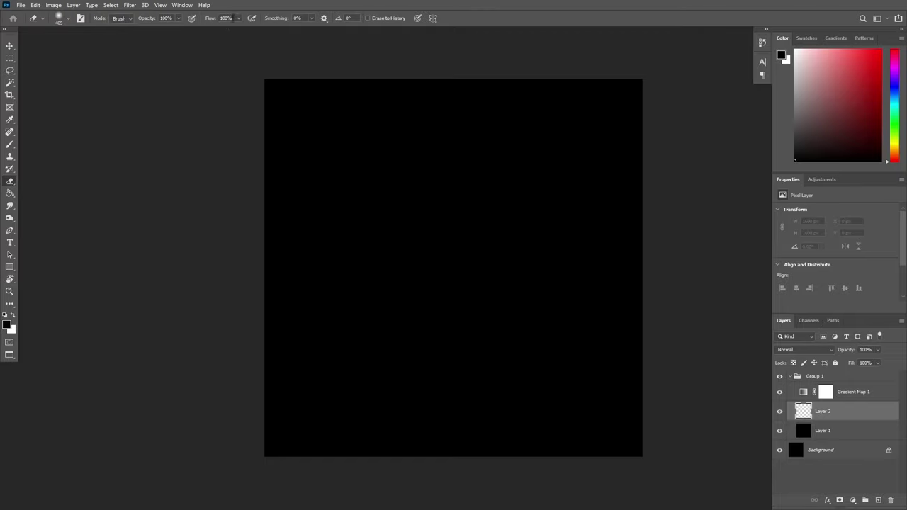
{"action": "type", "text": "10"}
{"action": "type", "text": "b"}
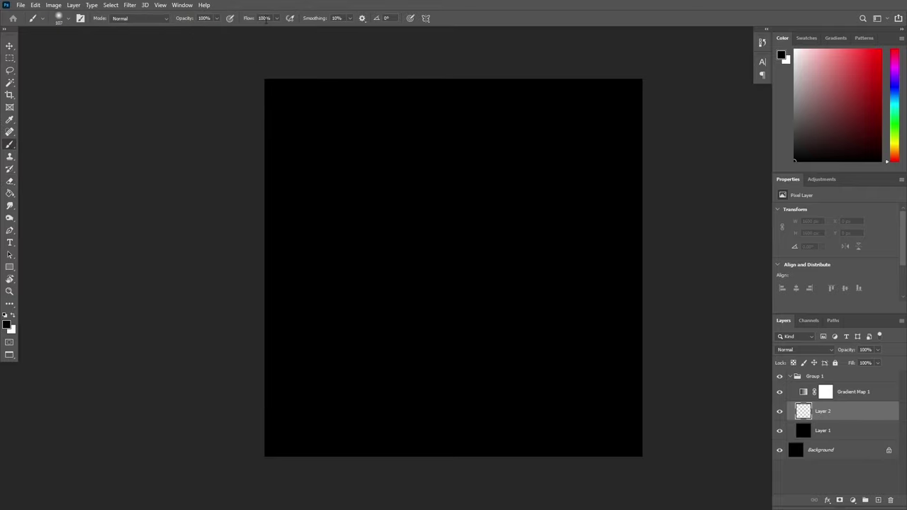
{"action": "type", "text": "30"}
{"action": "key", "text": "Return"}
- Choose the second round tip in General Brushes for the Brush tool and set its hardness to 50%
{"action": "left_click", "coordinate": [68, 19]}
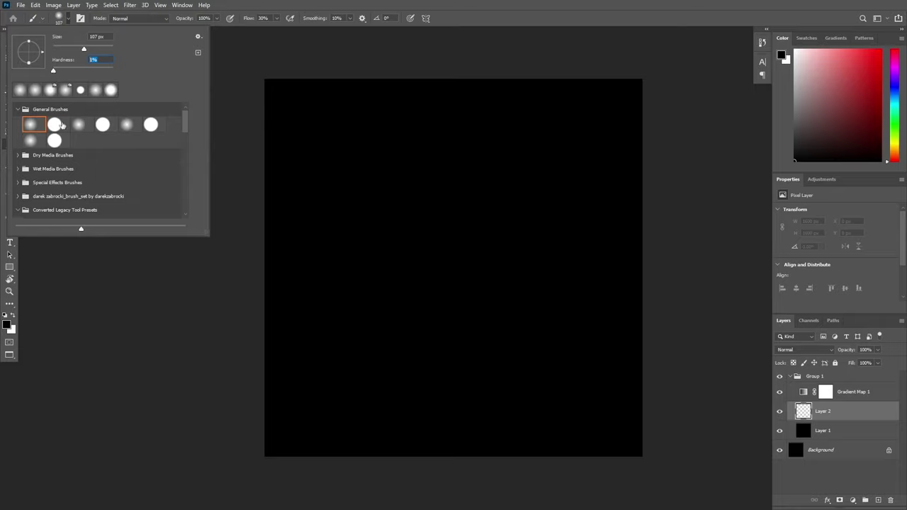
{"action": "left_click", "coordinate": [57, 126]}
{"action": "type", "text": "50"}
{"action": "key", "text": "Return"}
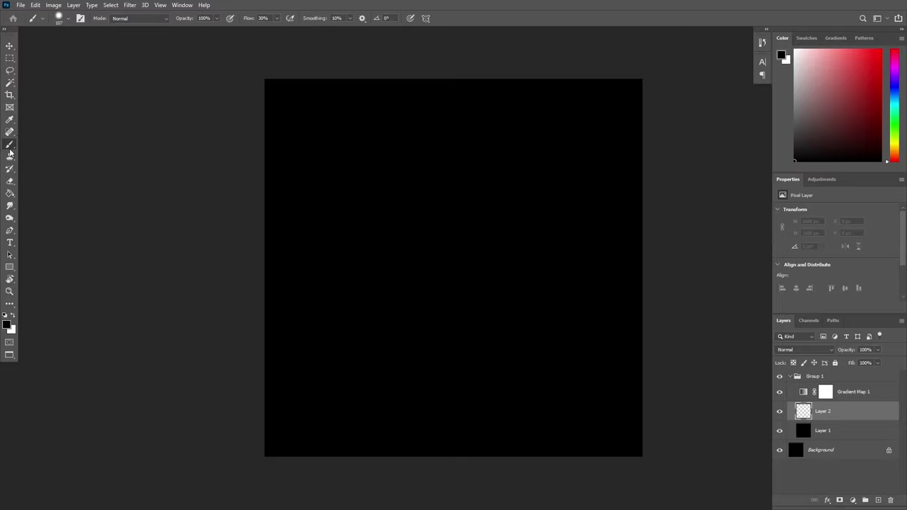
- Give the Eraser tool the same round General Brushes tip with 50% hardness
{"action": "left_click", "coordinate": [9, 181]}
{"action": "left_click", "coordinate": [68, 19]}
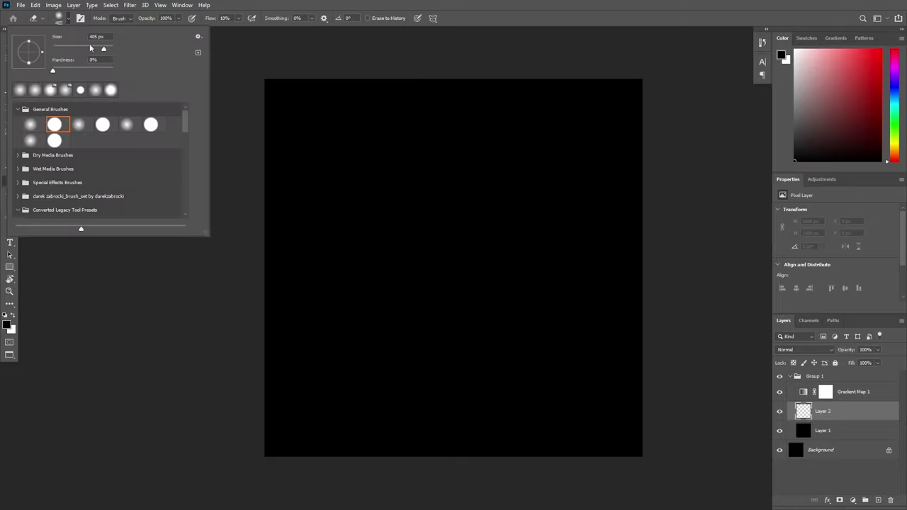
{"action": "left_click", "coordinate": [62, 122]}
{"action": "left_click", "coordinate": [69, 62]}
{"action": "type", "text": "50"}
{"action": "key", "text": "Return"}
- Paint a wavy white vertical stroke on Layer 2 with a 295 px brush, and soften its right side with the Eraser to shape a flame
{"action": "left_click", "coordinate": [9, 144]}
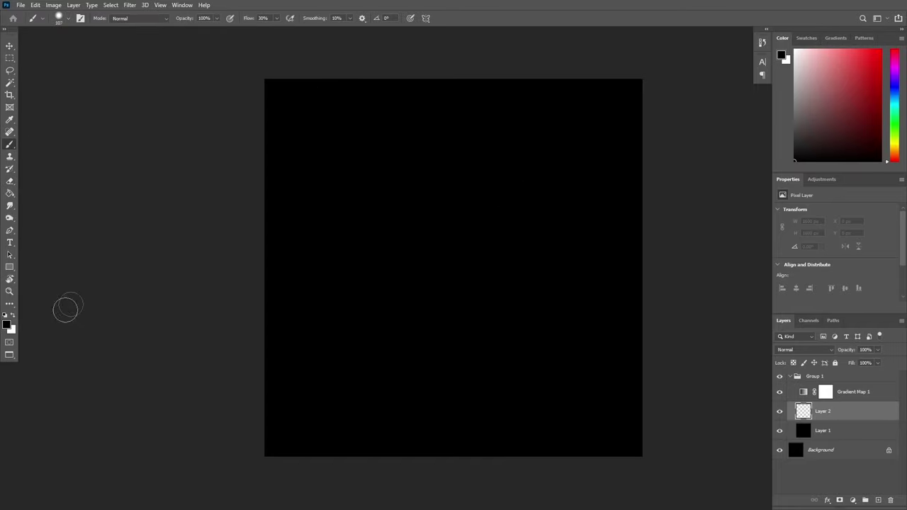
{"action": "left_click", "coordinate": [12, 317]}
{"action": "mouse_move", "coordinate": [433, 319]}
{"action": "left_mouse_down"}
{"action": "mouse_move", "coordinate": [460, 309]}
{"action": "mouse_move", "coordinate": [450, 277]}
{"action": "mouse_move", "coordinate": [455, 313]}
{"action": "left_mouse_up"}
{"action": "mouse_move", "coordinate": [483, 404]}
{"action": "left_mouse_down"}
{"action": "mouse_move", "coordinate": [450, 310]}
{"action": "mouse_move", "coordinate": [446, 142]}
{"action": "left_mouse_up"}
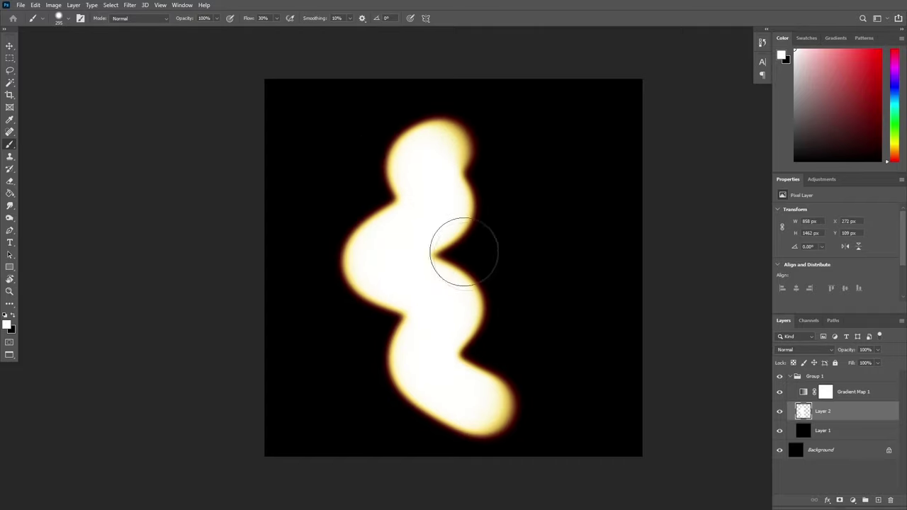
{"action": "key", "text": "e"}
{"action": "mouse_move", "coordinate": [523, 354]}
{"action": "left_mouse_down"}
{"action": "mouse_move", "coordinate": [496, 389]}
{"action": "mouse_move", "coordinate": [449, 364]}
{"action": "mouse_move", "coordinate": [506, 91]}
{"action": "left_mouse_up"}
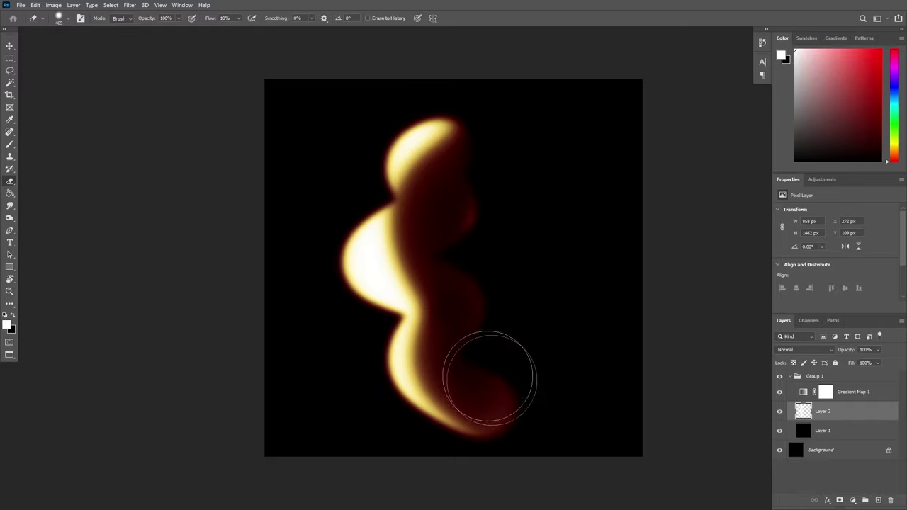
- Undo the last erasing on Layer 2, and erase the wavy stroke again until only faint red wisps remain, varying the Eraser size
{"action": "key", "text": "ctrl+z"}
{"action": "left_click_drag", "start_coordinate": [479, 417], "coordinate": [461, 421]}
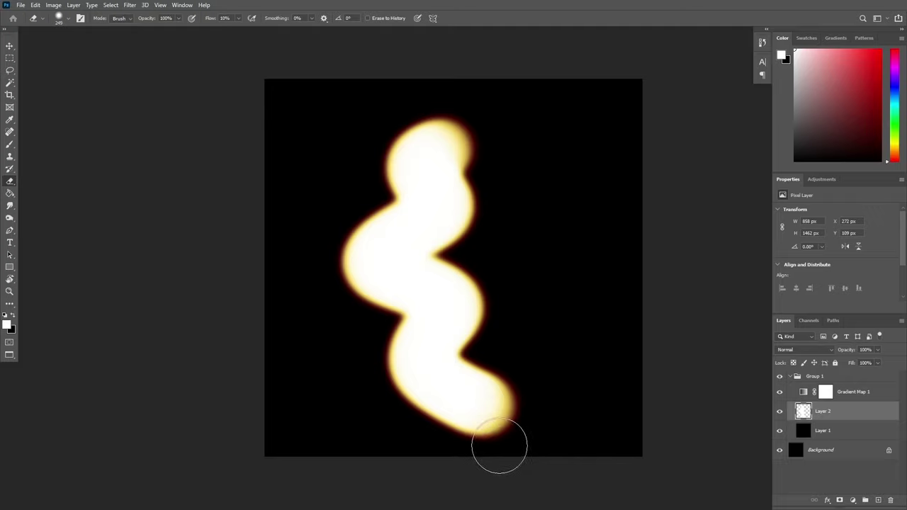
{"action": "mouse_move", "coordinate": [498, 442]}
{"action": "left_mouse_down"}
{"action": "mouse_move", "coordinate": [366, 265]}
{"action": "mouse_move", "coordinate": [351, 41]}
{"action": "left_mouse_up"}
{"action": "mouse_move", "coordinate": [496, 389]}
{"action": "left_mouse_down"}
{"action": "mouse_move", "coordinate": [403, 208]}
{"action": "mouse_move", "coordinate": [458, 267]}
{"action": "left_mouse_up"}
{"action": "key", "text": "bracketright"}
{"action": "key", "text": "bracketright"}
{"action": "key", "text": "bracketright"}
{"action": "mouse_move", "coordinate": [505, 301]}
{"action": "left_mouse_down"}
{"action": "mouse_move", "coordinate": [395, 123]}
{"action": "mouse_move", "coordinate": [470, 248]}
{"action": "mouse_move", "coordinate": [461, 418]}
{"action": "mouse_move", "coordinate": [365, 216]}
{"action": "mouse_move", "coordinate": [430, 292]}
{"action": "left_mouse_up"}
{"action": "left_click_drag", "start_coordinate": [495, 306], "coordinate": [477, 318], "text": "alt"}
{"action": "mouse_move", "coordinate": [519, 397]}
{"action": "left_mouse_down"}
{"action": "mouse_move", "coordinate": [421, 172]}
{"action": "mouse_move", "coordinate": [464, 150]}
{"action": "left_mouse_up"}
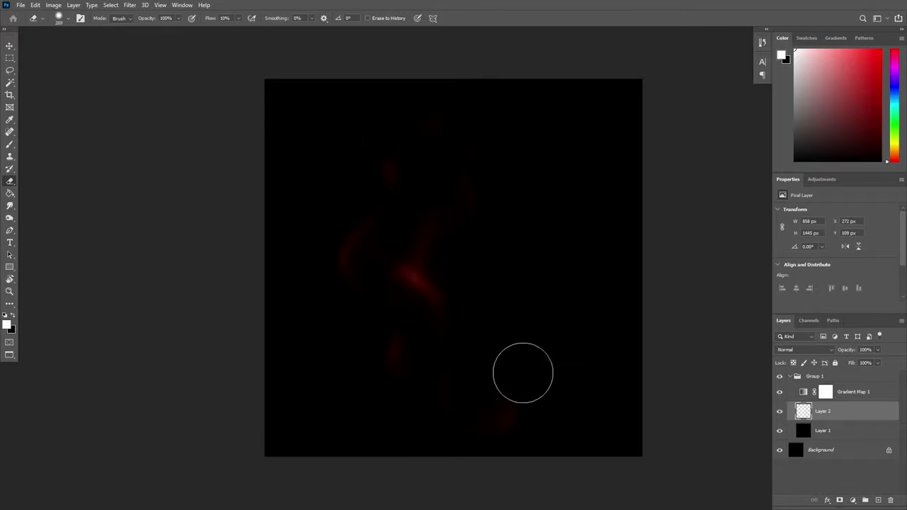
{"action": "left_click_drag", "start_coordinate": [483, 369], "coordinate": [505, 369]}
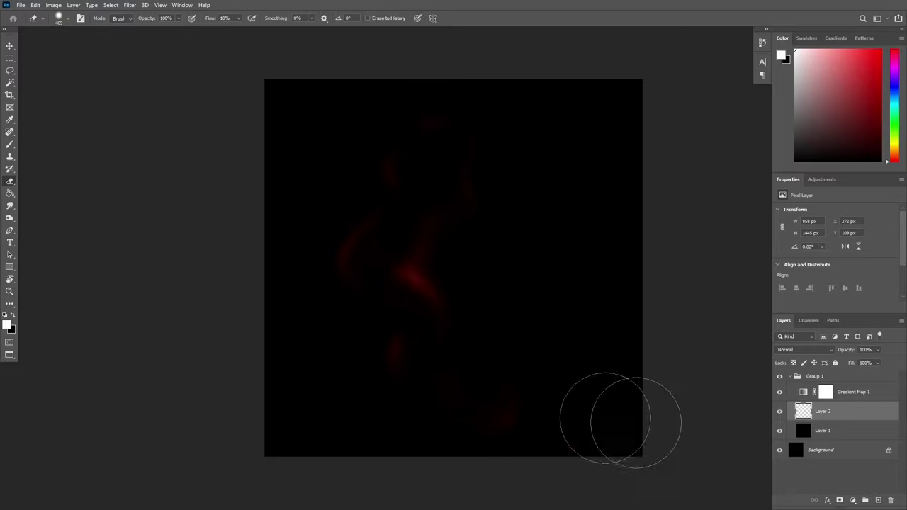
- Add a new layer above Layer 2, paint a wavy white vertical stroke with a 295 px brush, and erase it into a thin red wisp
{"action": "left_click", "coordinate": [878, 500]}
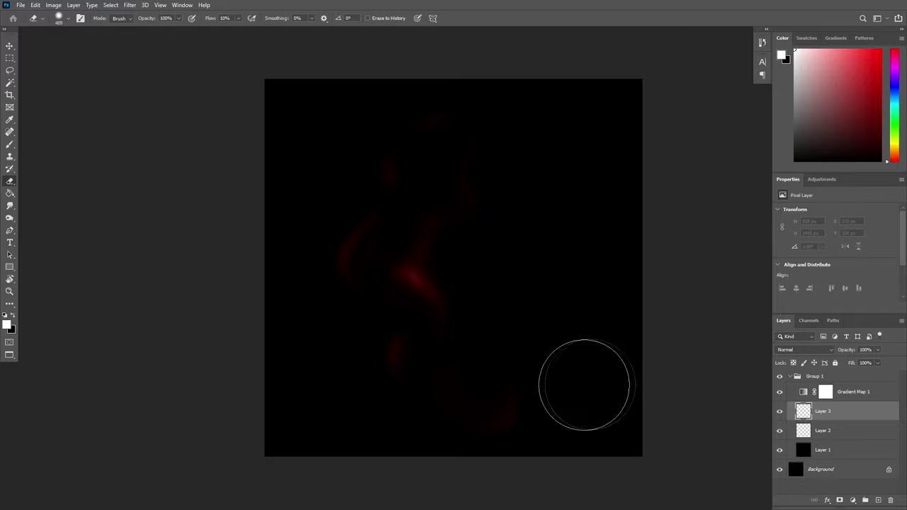
{"action": "key", "text": "b"}
{"action": "mouse_move", "coordinate": [457, 422]}
{"action": "left_mouse_down"}
{"action": "mouse_move", "coordinate": [455, 268]}
{"action": "mouse_move", "coordinate": [425, 107]}
{"action": "left_mouse_up"}
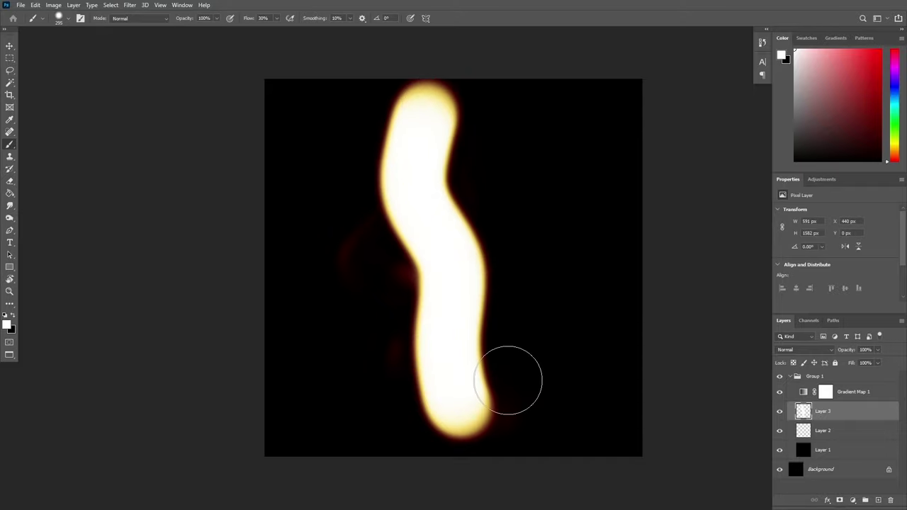
{"action": "key", "text": "e"}
{"action": "mouse_move", "coordinate": [486, 431]}
{"action": "left_mouse_down"}
{"action": "mouse_move", "coordinate": [478, 268]}
{"action": "mouse_move", "coordinate": [490, 73]}
{"action": "mouse_move", "coordinate": [491, 323]}
{"action": "mouse_move", "coordinate": [425, 411]}
{"action": "mouse_move", "coordinate": [397, 293]}
{"action": "mouse_move", "coordinate": [376, 8]}
{"action": "left_mouse_up"}
{"action": "mouse_move", "coordinate": [482, 349]}
{"action": "left_mouse_down"}
{"action": "mouse_move", "coordinate": [447, 440]}
{"action": "mouse_move", "coordinate": [396, 155]}
{"action": "mouse_move", "coordinate": [435, 50]}
{"action": "mouse_move", "coordinate": [471, 273]}
{"action": "mouse_move", "coordinate": [485, 295]}
{"action": "mouse_move", "coordinate": [500, 297]}
{"action": "mouse_move", "coordinate": [492, 434]}
{"action": "mouse_move", "coordinate": [445, 106]}
{"action": "mouse_move", "coordinate": [504, 276]}
{"action": "left_mouse_up"}
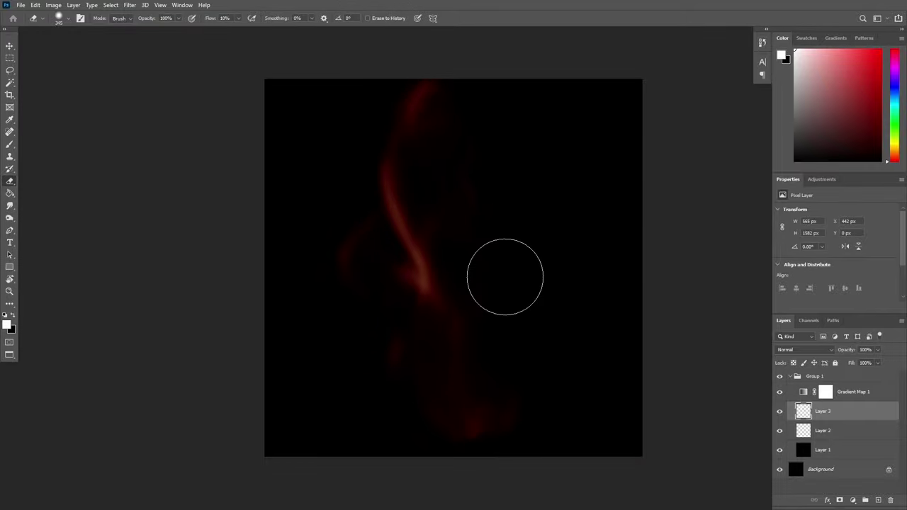
- Resize the Eraser tip to 417 px
{"action": "right_click", "coordinate": [444, 265], "text": "alt"}
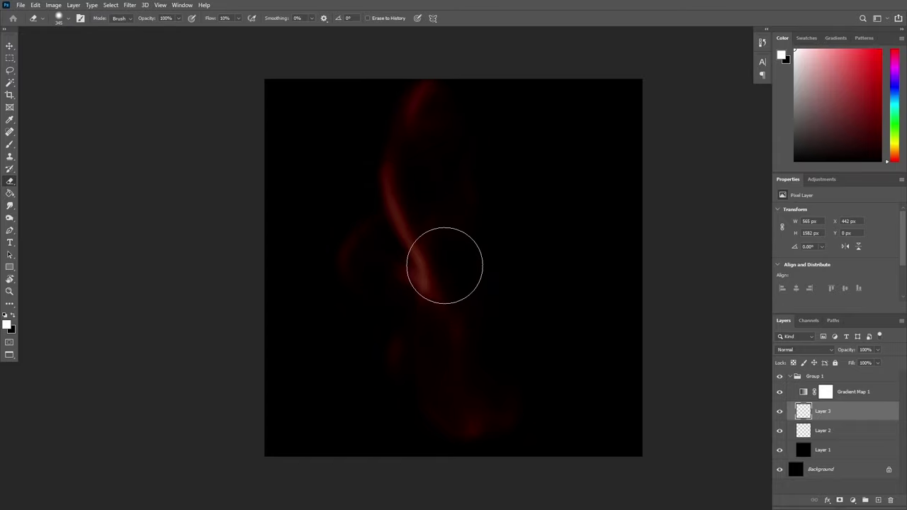
{"action": "right_click", "coordinate": [445, 287], "text": "alt"}
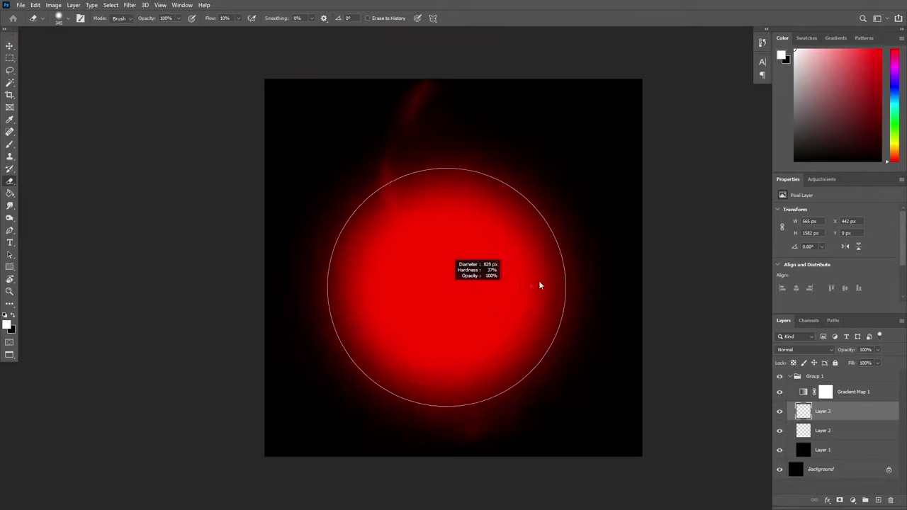
{"action": "mouse_move", "coordinate": [525, 270]}
{"action": "left_mouse_down"}
{"action": "mouse_move", "coordinate": [430, 286]}
{"action": "mouse_move", "coordinate": [454, 278]}
{"action": "left_mouse_up"}
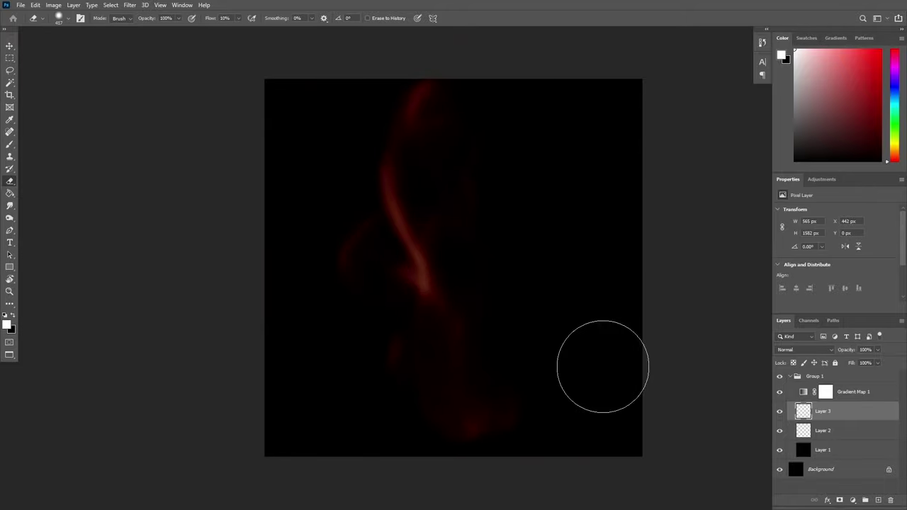
- Add a new layer above Layer 3, paint another white vertical stroke on it, and erase it into soft flame wisps
{"action": "left_click", "coordinate": [877, 501]}
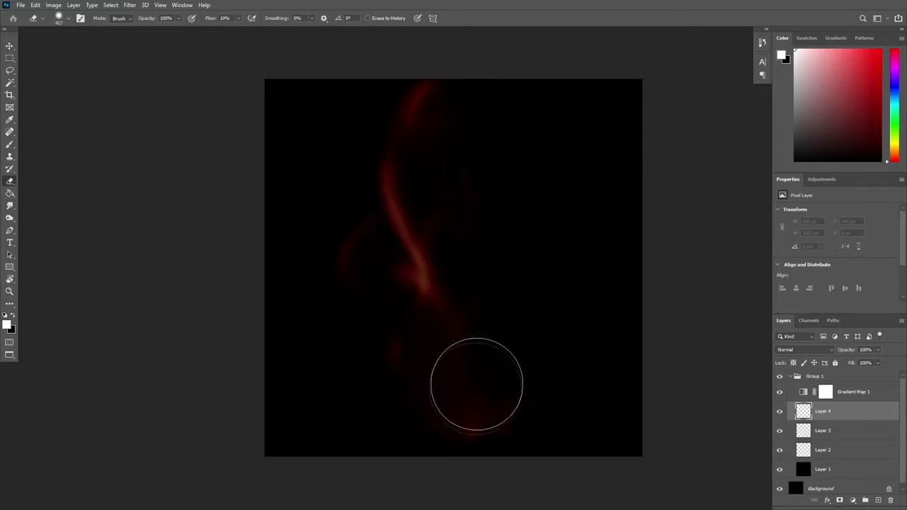
{"action": "key", "text": "b"}
{"action": "left_click_drag", "start_coordinate": [477, 395], "coordinate": [472, 397]}
{"action": "mouse_move", "coordinate": [459, 422]}
{"action": "left_mouse_down"}
{"action": "mouse_move", "coordinate": [442, 399]}
{"action": "mouse_move", "coordinate": [425, 158]}
{"action": "mouse_move", "coordinate": [437, 107]}
{"action": "left_mouse_up"}
{"action": "key", "text": "e"}
{"action": "left_click_drag", "start_coordinate": [478, 405], "coordinate": [472, 388]}
{"action": "mouse_move", "coordinate": [483, 424]}
{"action": "left_mouse_down"}
{"action": "mouse_move", "coordinate": [469, 430]}
{"action": "mouse_move", "coordinate": [498, 421]}
{"action": "left_mouse_up"}
{"action": "mouse_move", "coordinate": [473, 451]}
{"action": "left_mouse_down"}
{"action": "mouse_move", "coordinate": [437, 425]}
{"action": "mouse_move", "coordinate": [401, 170]}
{"action": "mouse_move", "coordinate": [475, 162]}
{"action": "mouse_move", "coordinate": [488, 398]}
{"action": "mouse_move", "coordinate": [457, 366]}
{"action": "mouse_move", "coordinate": [459, 231]}
{"action": "mouse_move", "coordinate": [484, 103]}
{"action": "mouse_move", "coordinate": [439, 318]}
{"action": "mouse_move", "coordinate": [437, 87]}
{"action": "left_mouse_up"}
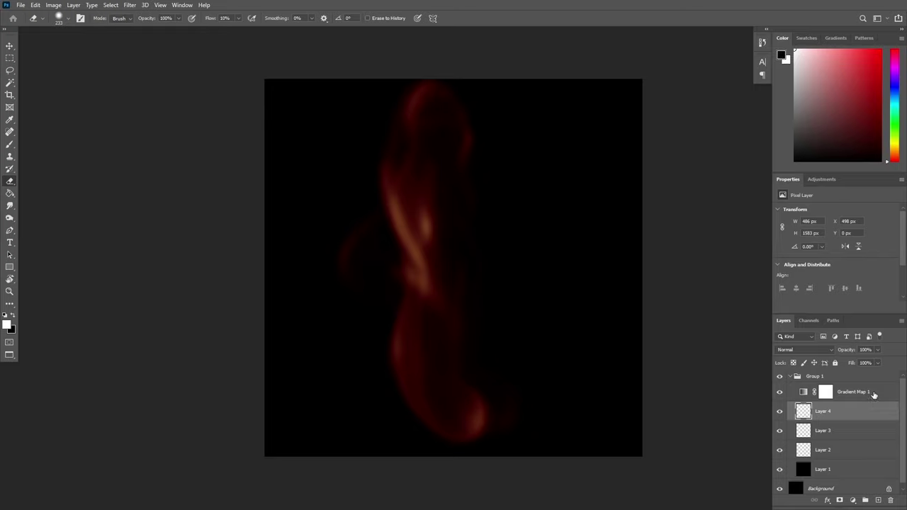
- Add a Hue/Saturation adjustment layer above Gradient Map 1, set its blend mode to Color, and shift its Hue
{"action": "left_click", "coordinate": [873, 395]}
{"action": "left_click", "coordinate": [854, 502]}
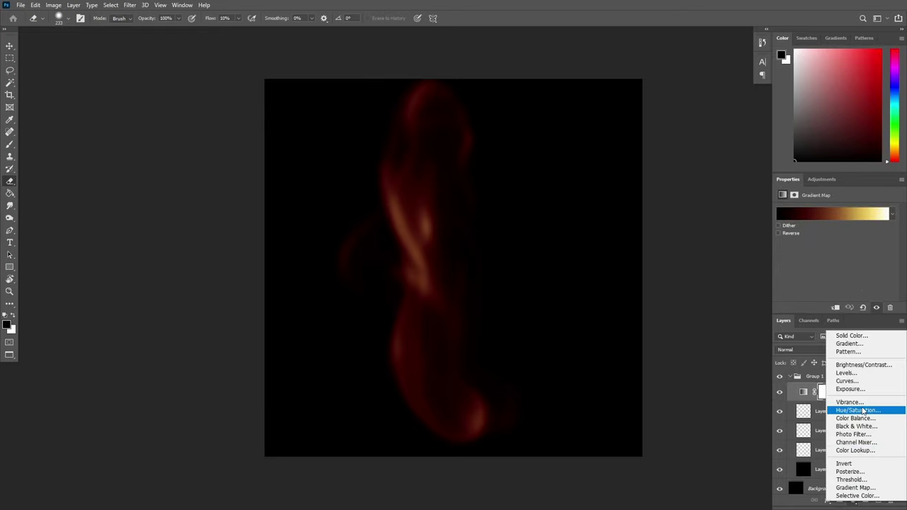
{"action": "left_click", "coordinate": [857, 410]}
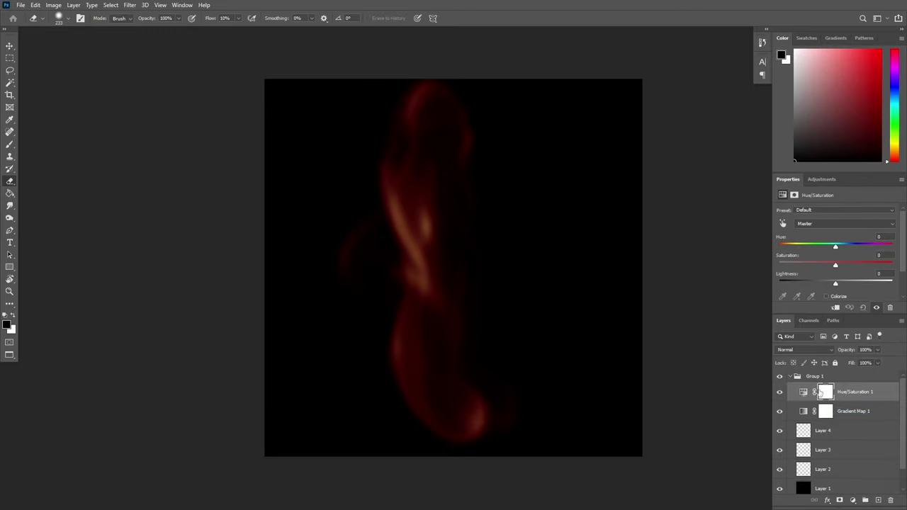
{"action": "left_click", "coordinate": [803, 351]}
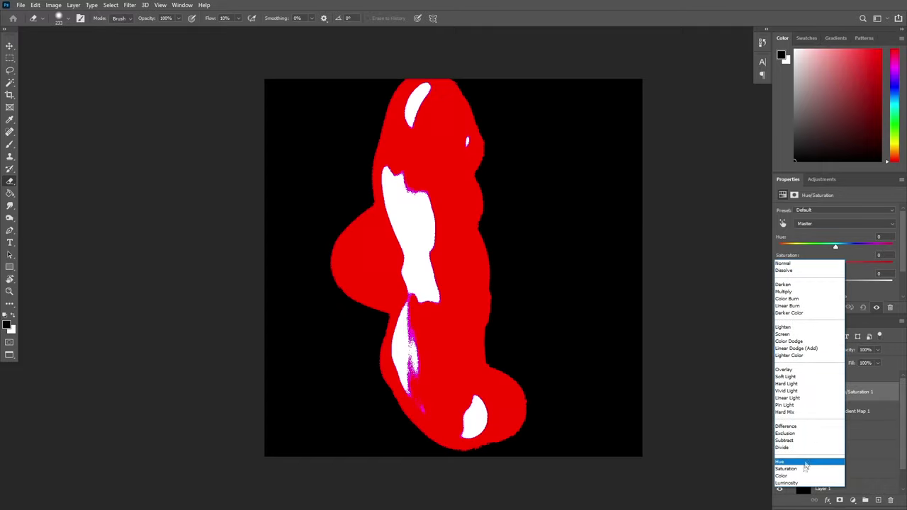
{"action": "left_click", "coordinate": [795, 476]}
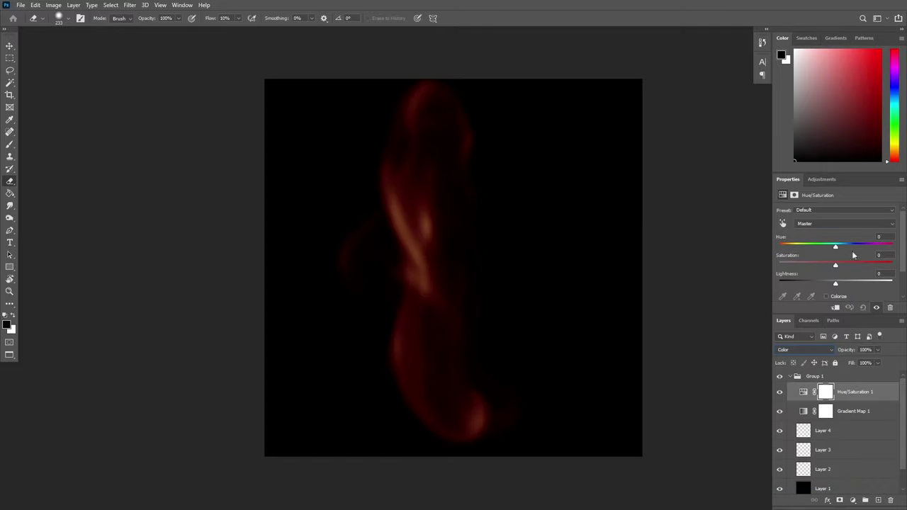
{"action": "scroll", "coordinate": [844, 263], "scroll_direction": "down", "scroll_amount": 1}
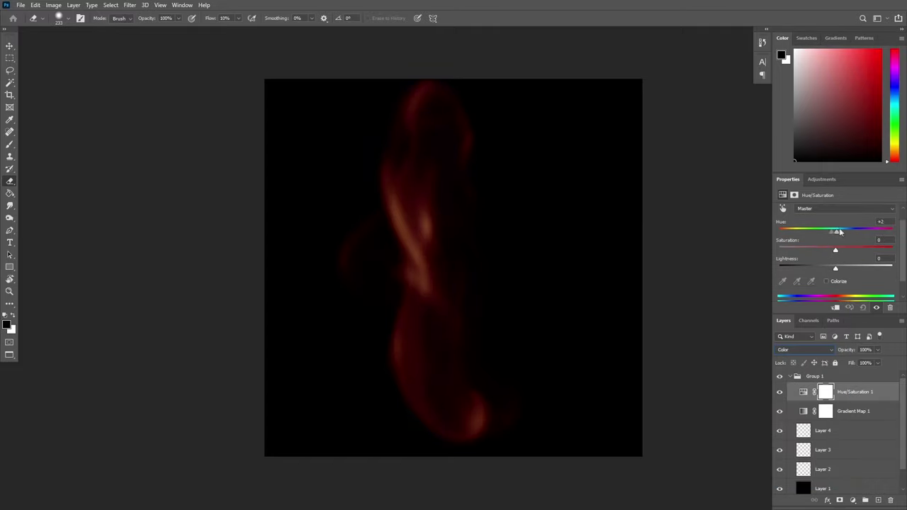
{"action": "mouse_move", "coordinate": [829, 233]}
{"action": "left_mouse_down"}
{"action": "mouse_move", "coordinate": [853, 225]}
{"action": "mouse_move", "coordinate": [805, 230]}
{"action": "mouse_move", "coordinate": [837, 225]}
{"action": "left_mouse_up"}
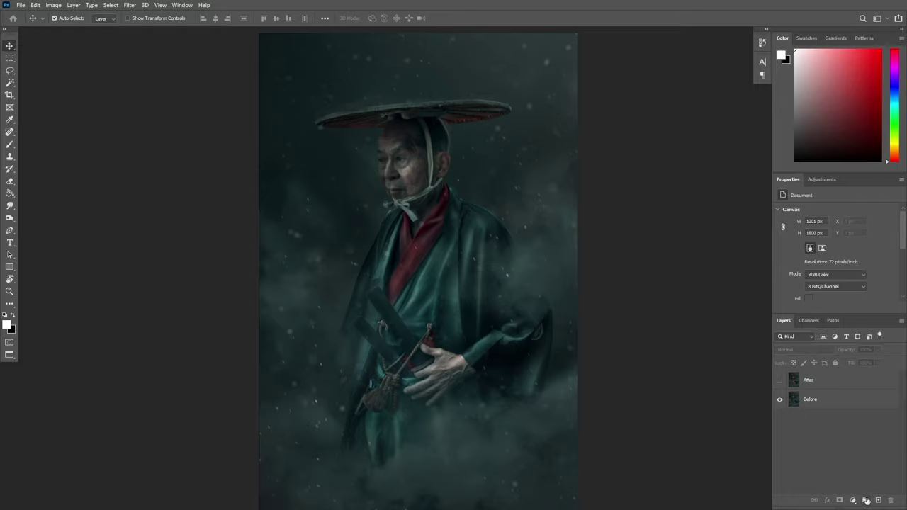
- In the portrait document, create a group above the Before layer and add a new layer filled with black inside it
{"action": "left_click", "coordinate": [845, 404]}
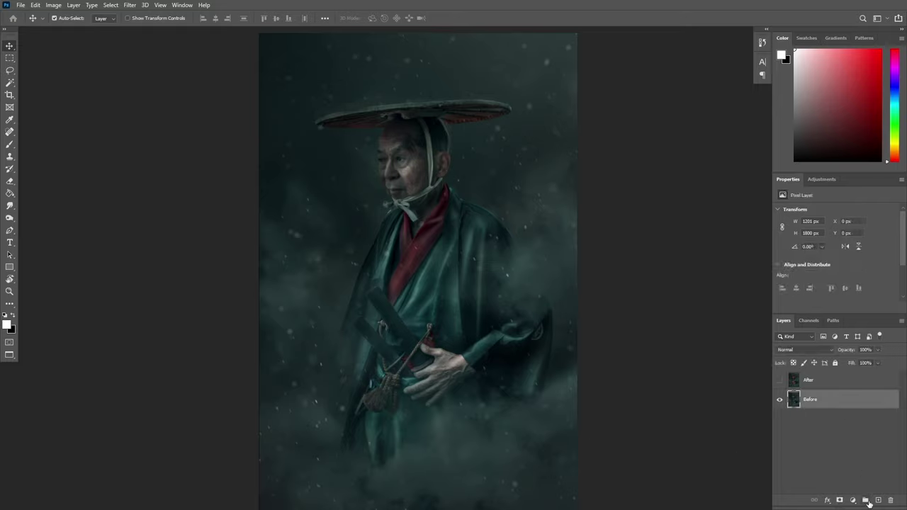
{"action": "left_click", "coordinate": [865, 501]}
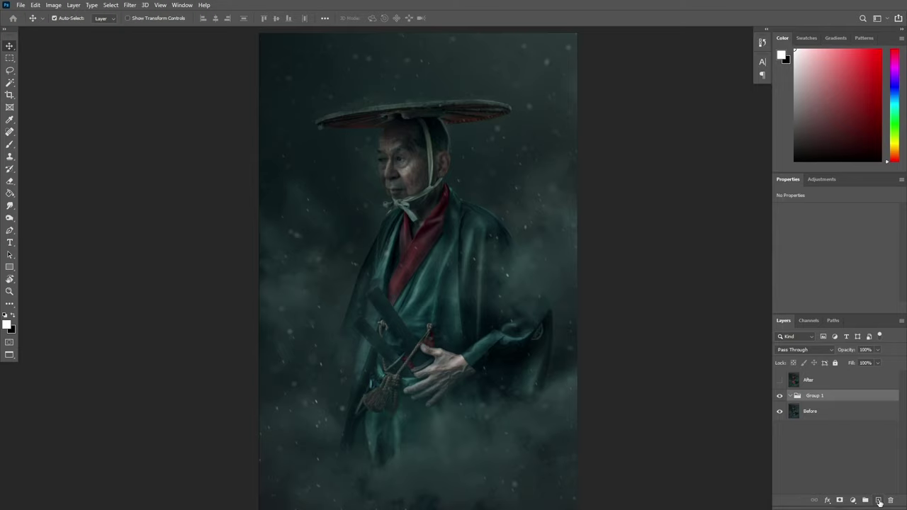
{"action": "left_click", "coordinate": [878, 500]}
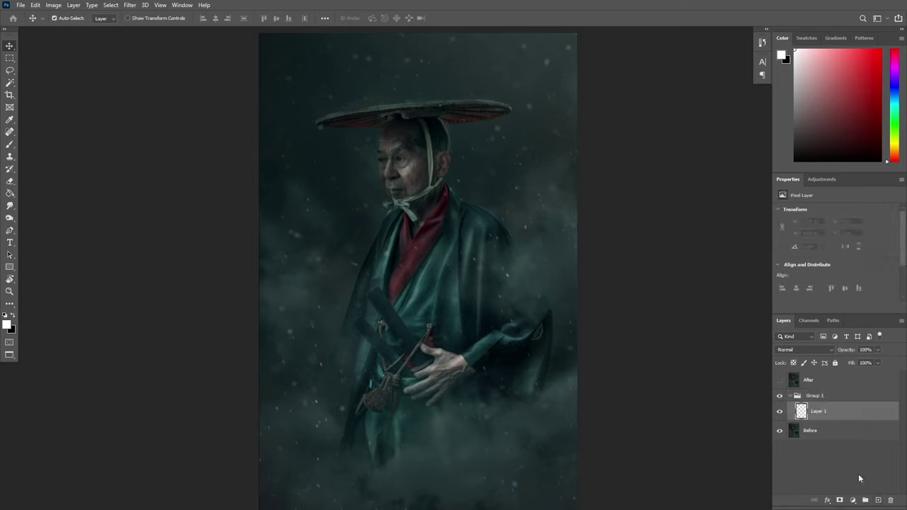
{"action": "key", "text": "shift+F5"}
{"action": "left_click", "coordinate": [453, 225]}
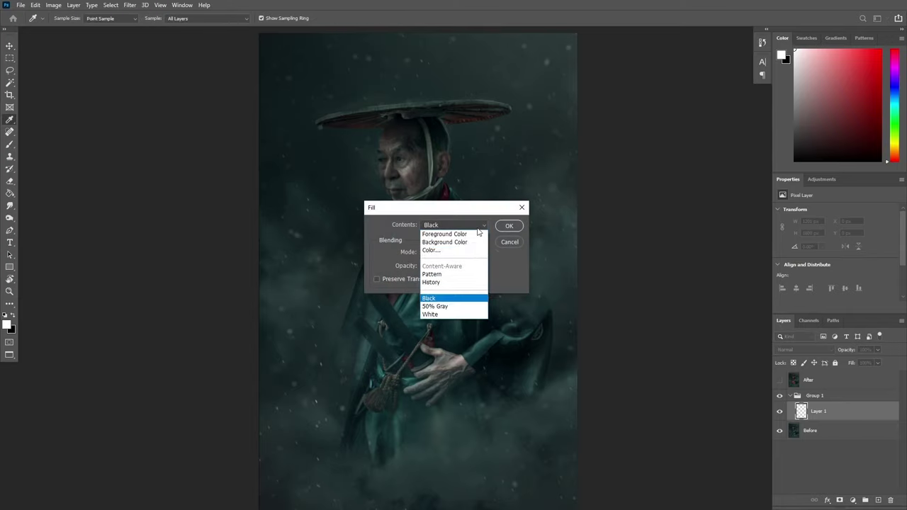
{"action": "left_click", "coordinate": [429, 297]}
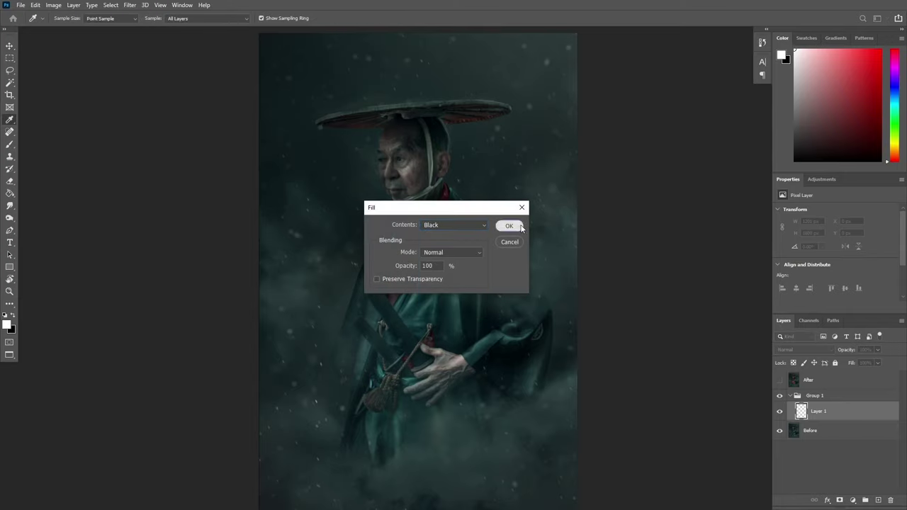
{"action": "left_click", "coordinate": [509, 225]}
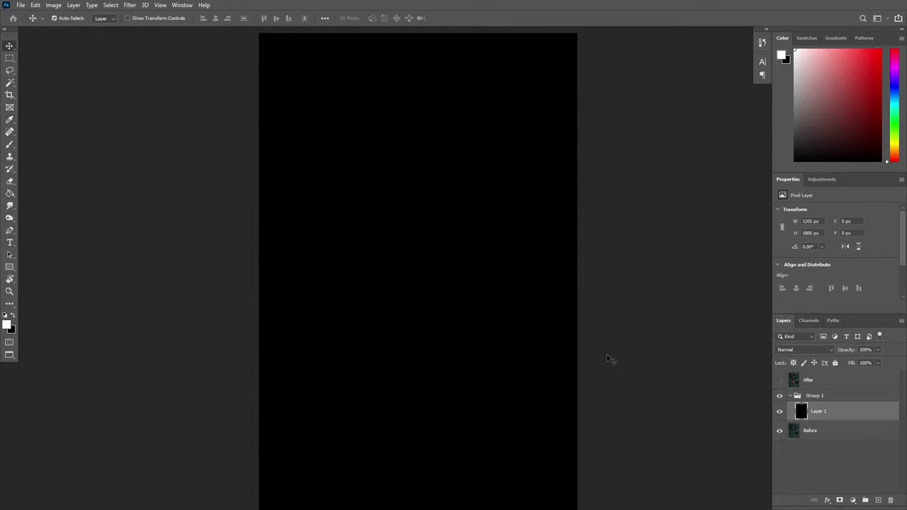
- Add a Gradient Map adjustment layer above the black layer and set its gradient's first stop to black, 000000
{"action": "left_click", "coordinate": [853, 501]}
{"action": "left_click", "coordinate": [860, 490]}
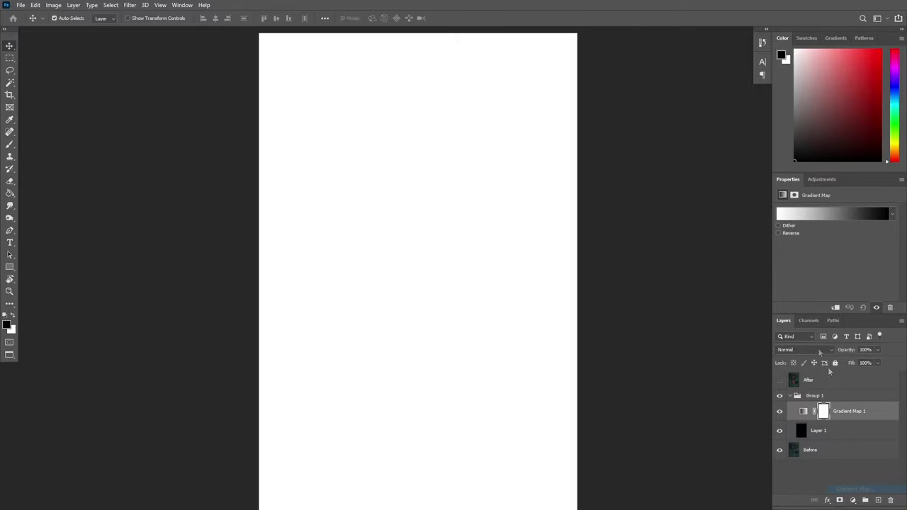
{"action": "left_click", "coordinate": [811, 215]}
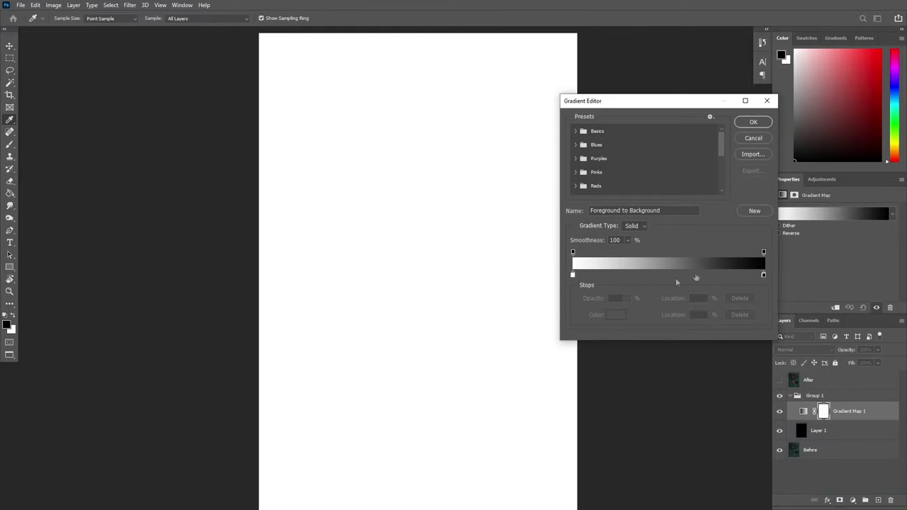
{"action": "left_click", "coordinate": [573, 276]}
{"action": "double_click", "coordinate": [574, 276]}
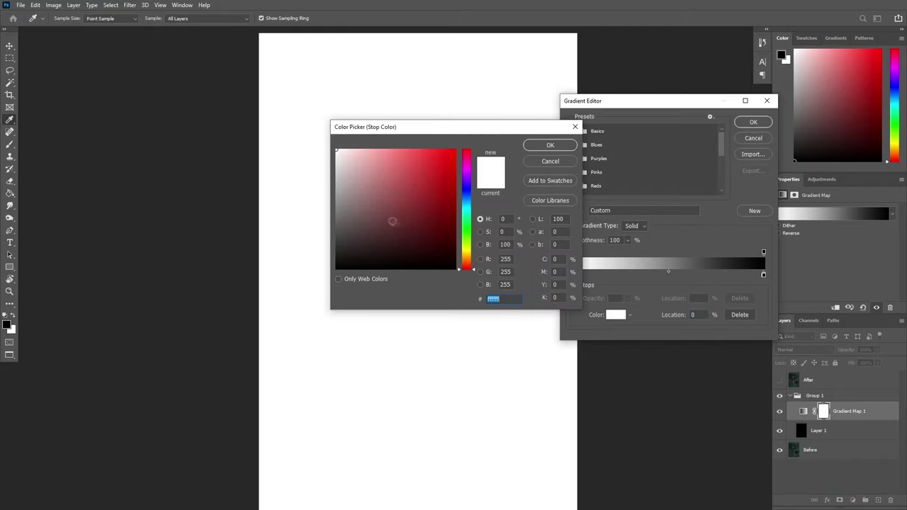
{"action": "type", "text": "000000"}
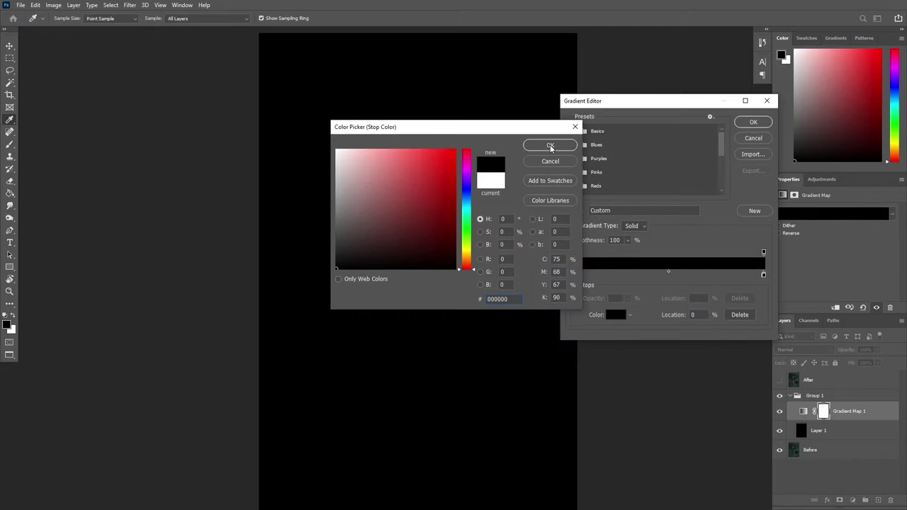
{"action": "left_click", "coordinate": [550, 145]}
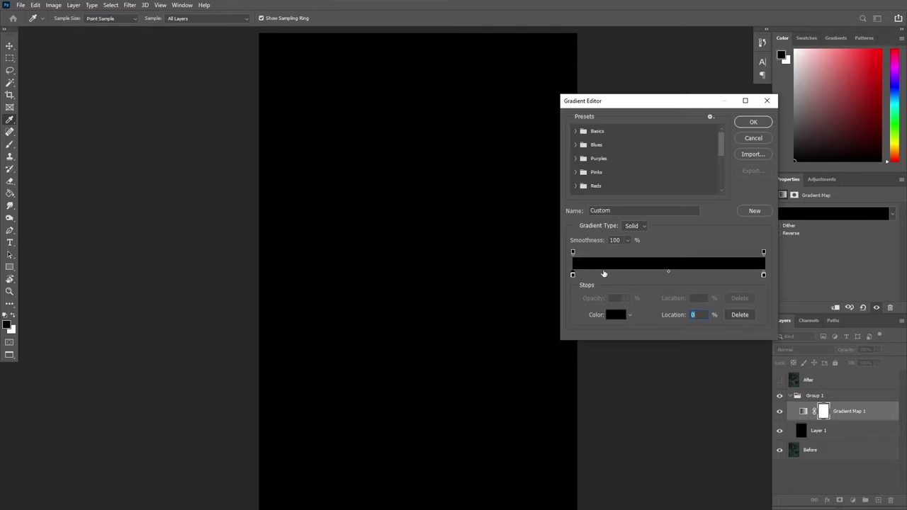
- Add a gradient stop at 22% and color it dark red, 270000
{"action": "double_click", "coordinate": [615, 276]}
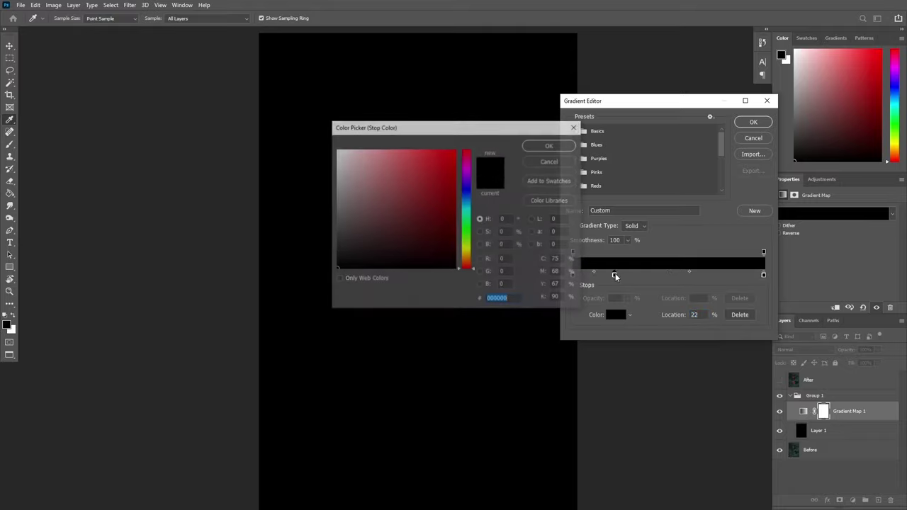
{"action": "left_click", "coordinate": [464, 261]}
{"action": "left_click_drag", "start_coordinate": [454, 256], "coordinate": [474, 275]}
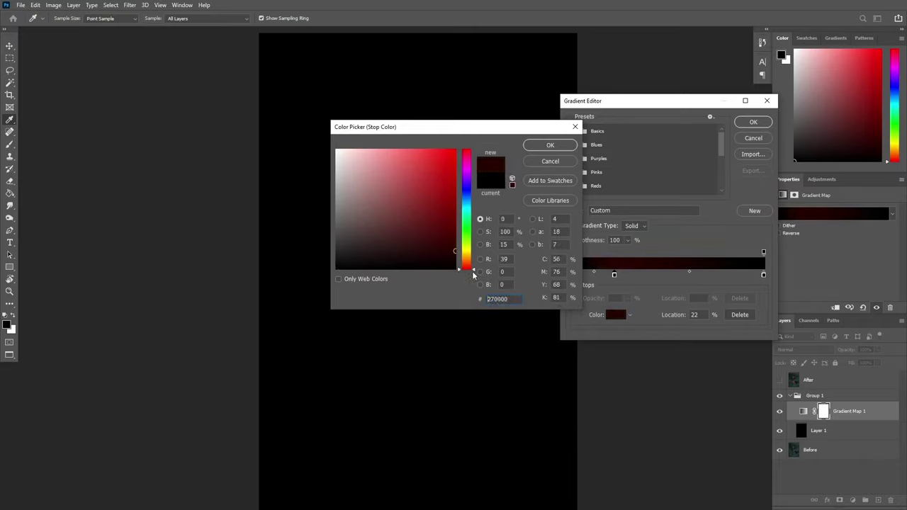
{"action": "left_click", "coordinate": [544, 144]}
- Add an orange-brown stop at 52% of the gradient and shift it slightly toward the bright end
{"action": "double_click", "coordinate": [674, 276]}
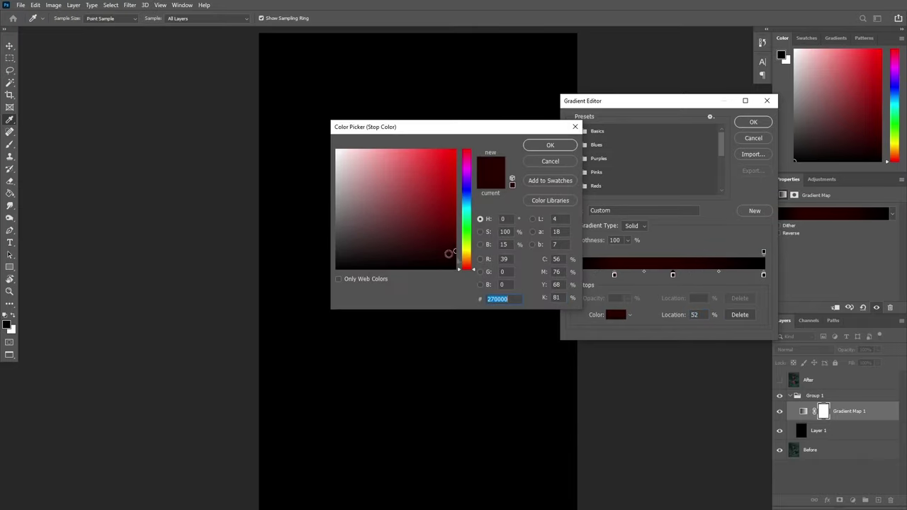
{"action": "left_click_drag", "start_coordinate": [450, 253], "coordinate": [431, 210]}
{"action": "left_click_drag", "start_coordinate": [475, 262], "coordinate": [467, 259]}
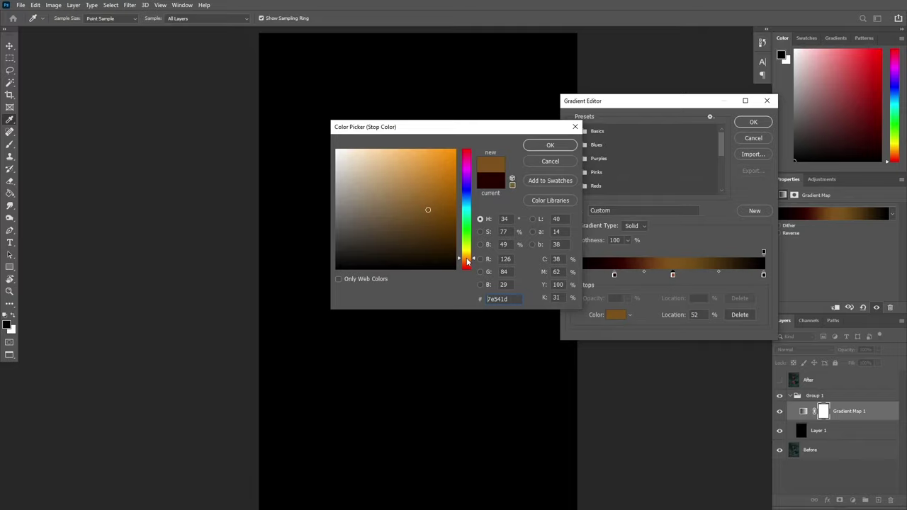
{"action": "left_click", "coordinate": [538, 146]}
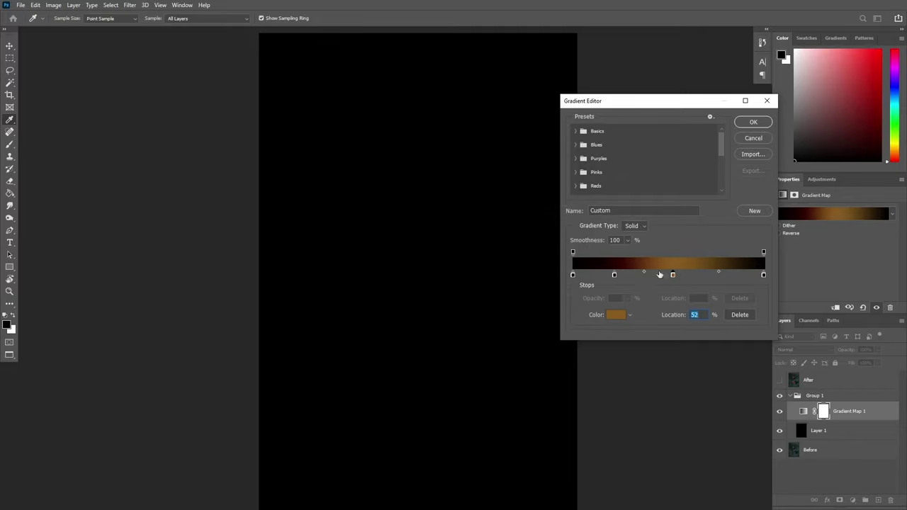
{"action": "left_click_drag", "start_coordinate": [674, 276], "coordinate": [679, 275]}
- Change the color of the gradient's end stop at 100% to light yellow
{"action": "double_click", "coordinate": [763, 276]}
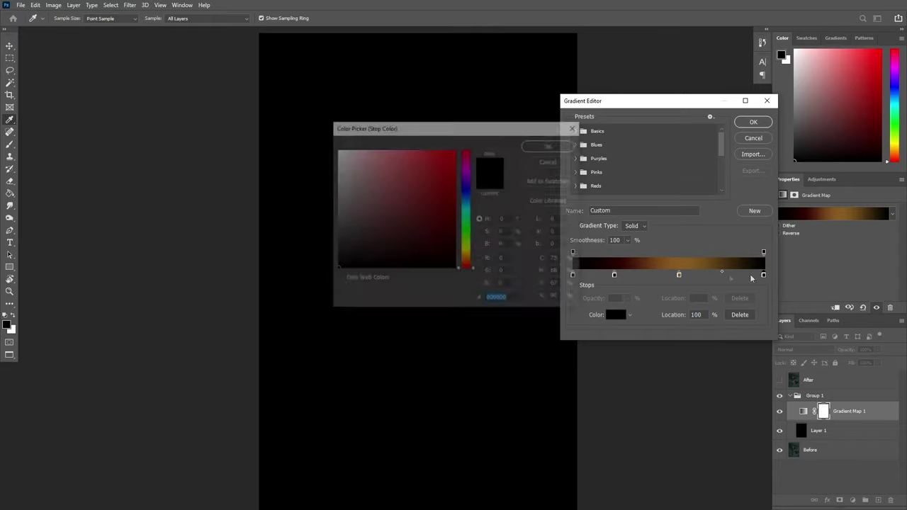
{"action": "mouse_move", "coordinate": [348, 175]}
{"action": "left_mouse_down"}
{"action": "mouse_move", "coordinate": [406, 145]}
{"action": "mouse_move", "coordinate": [409, 155]}
{"action": "left_mouse_up"}
{"action": "left_click", "coordinate": [471, 250]}
{"action": "left_click", "coordinate": [553, 146]}
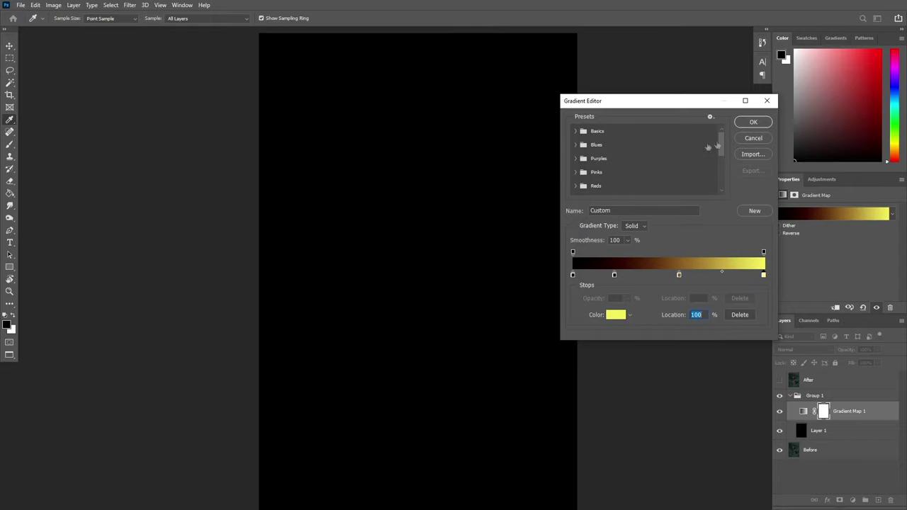
- Accept the edited gradient and set the blend mode of Group 1 to Screen
{"action": "left_click", "coordinate": [754, 123]}
{"action": "left_click", "coordinate": [835, 398]}
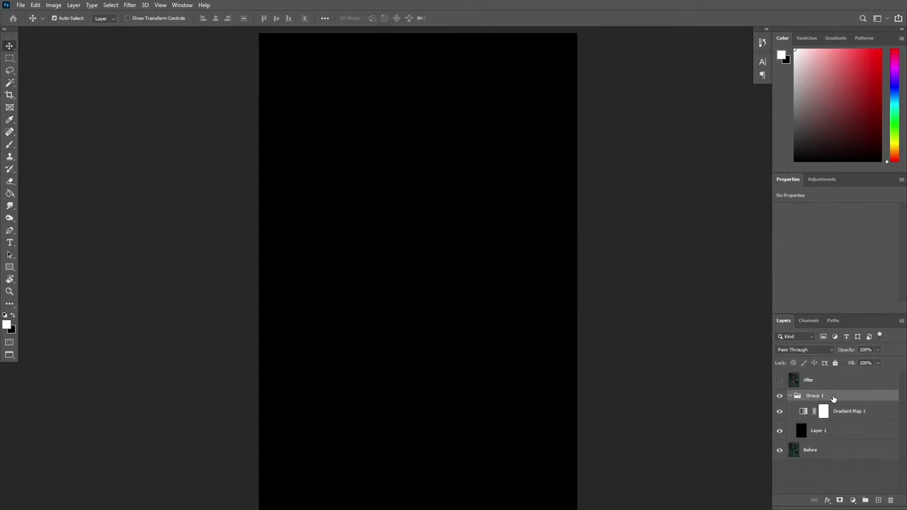
{"action": "left_click", "coordinate": [805, 350]}
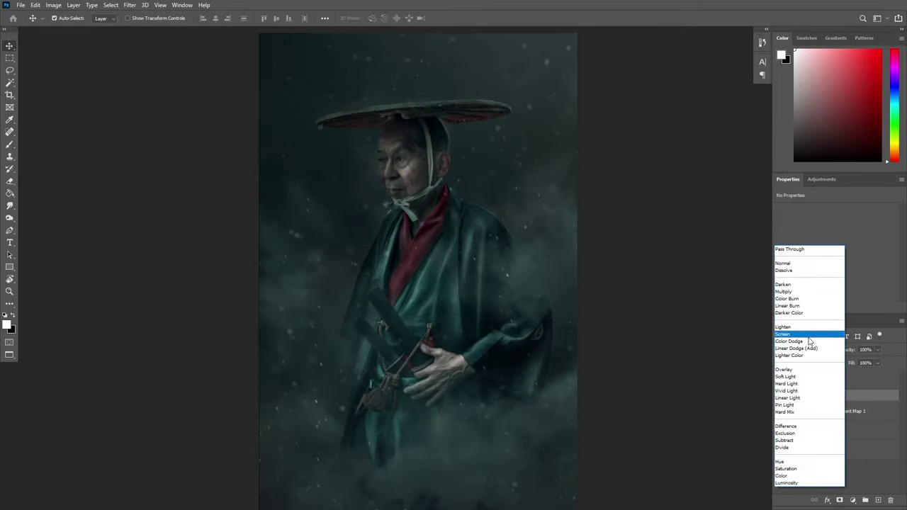
{"action": "left_click", "coordinate": [805, 333]}
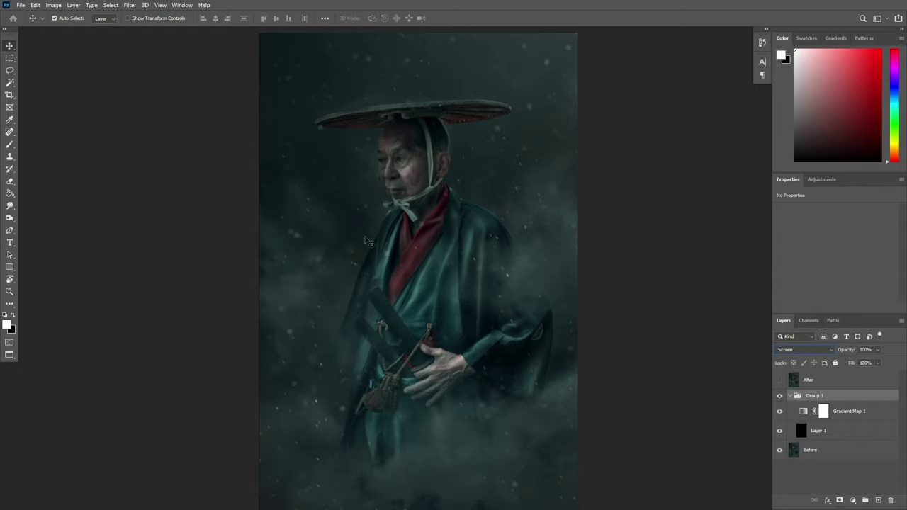
- Add a layer above the black layer and paint a wavy white stroke from the near eye to the ear with a 22 px brush
{"action": "left_click", "coordinate": [848, 432]}
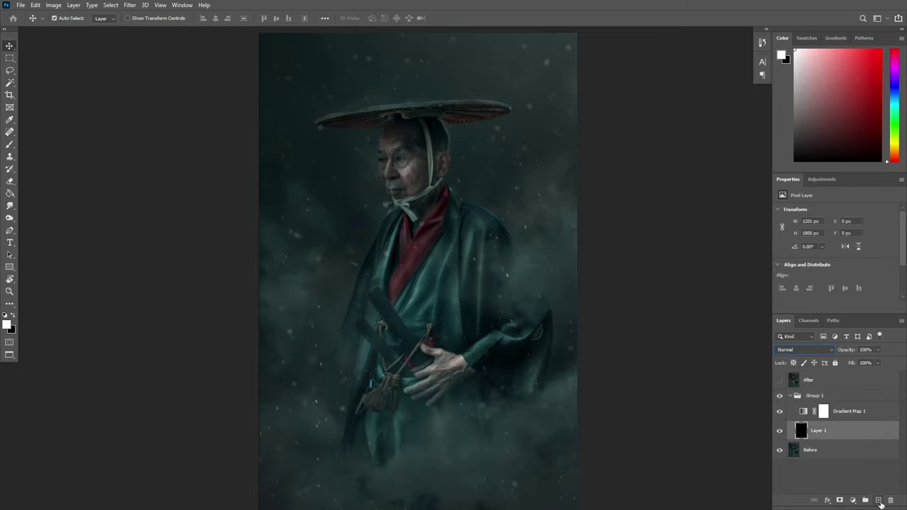
{"action": "left_click", "coordinate": [879, 500]}
{"action": "left_click", "coordinate": [9, 144]}
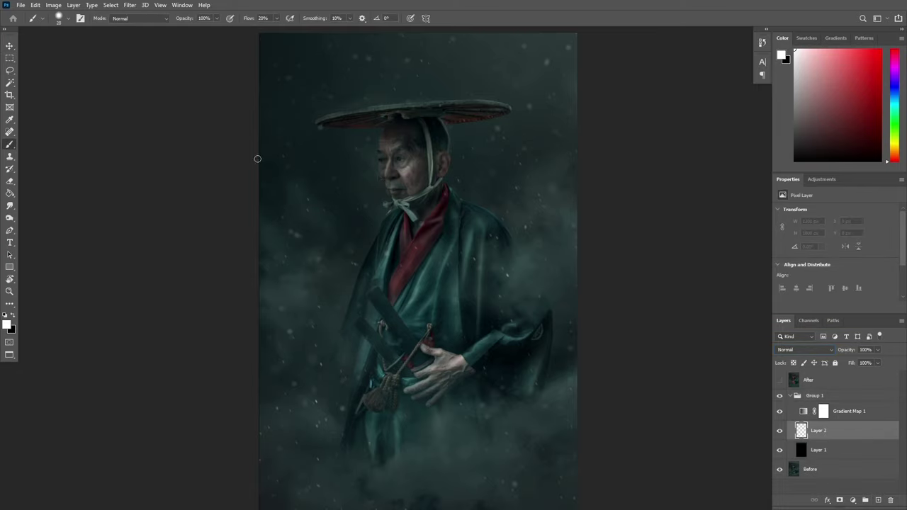
{"action": "scroll", "coordinate": [415, 152], "scroll_direction": "up", "scroll_amount": 10}
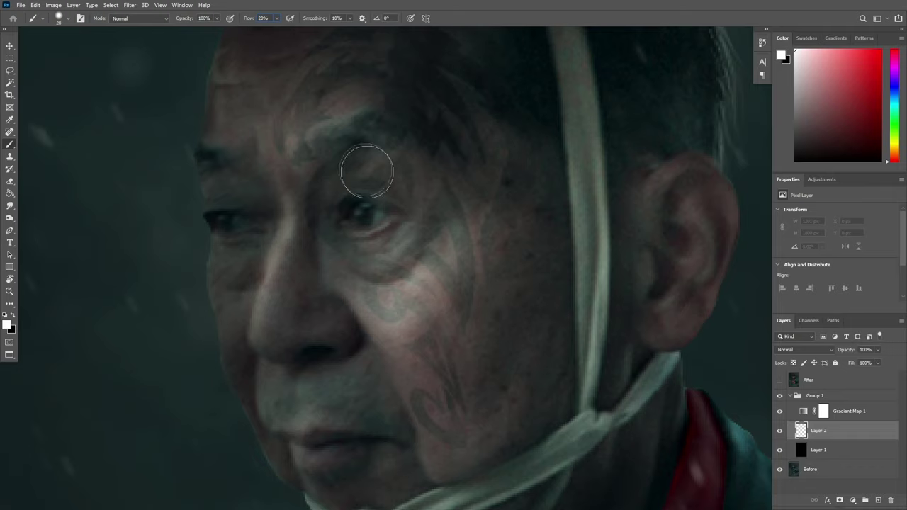
{"action": "right_click", "coordinate": [392, 215], "text": "alt"}
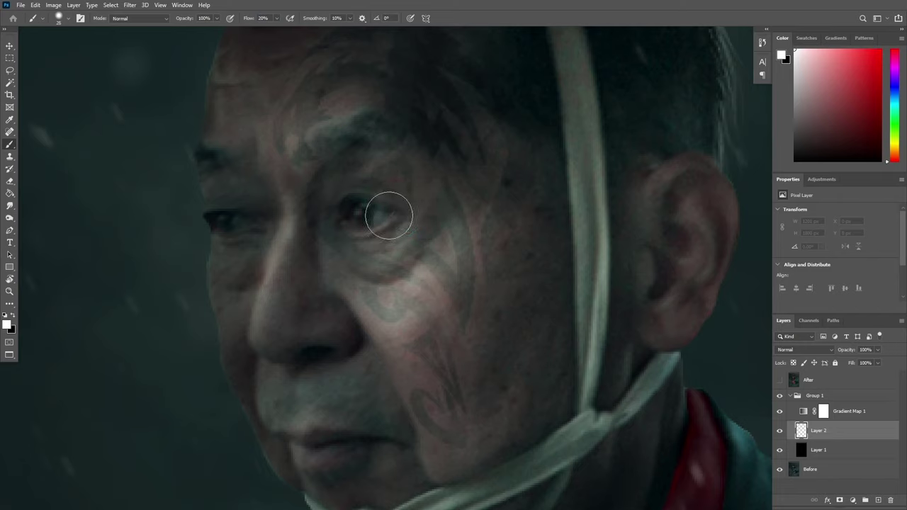
{"action": "right_click", "coordinate": [389, 215], "text": "alt"}
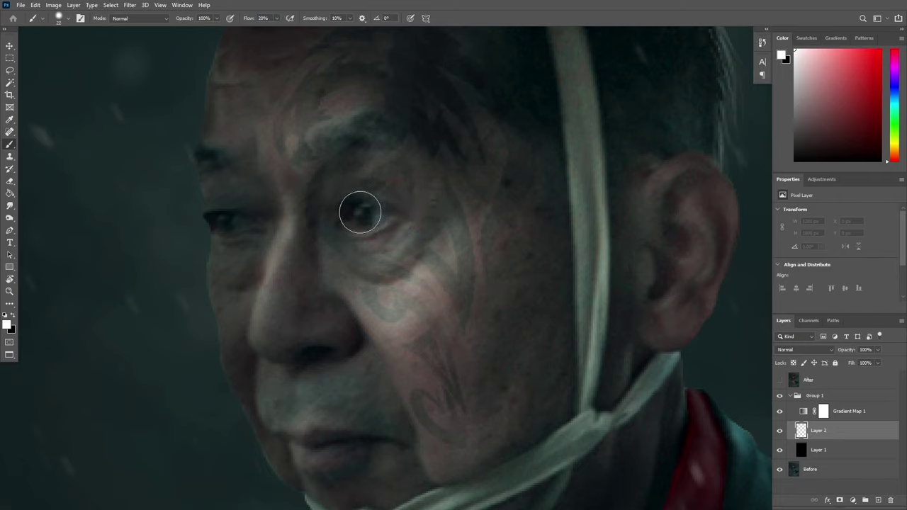
{"action": "mouse_move", "coordinate": [360, 214]}
{"action": "left_mouse_down"}
{"action": "mouse_move", "coordinate": [364, 207]}
{"action": "mouse_move", "coordinate": [553, 206]}
{"action": "mouse_move", "coordinate": [698, 182]}
{"action": "left_mouse_up"}
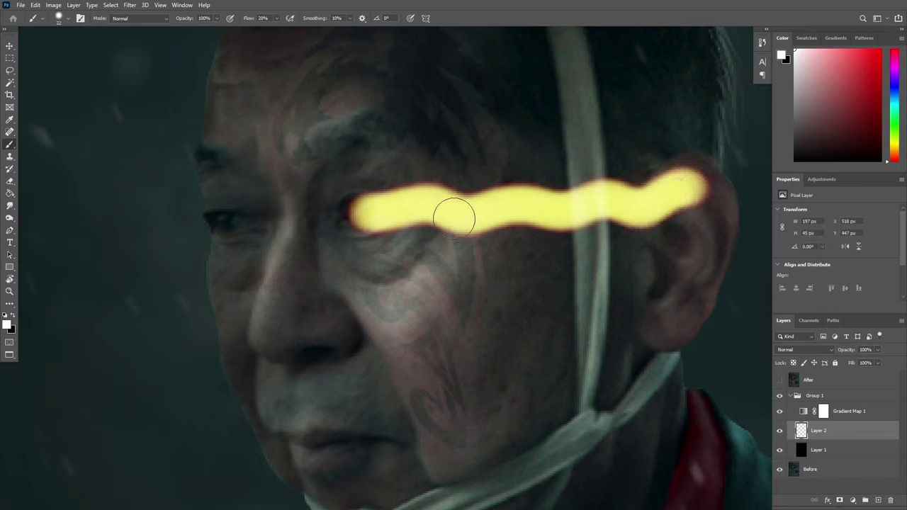
- Erase the edges of the eye stroke with a 26 px eraser at 10% flow to thin it into a streak
{"action": "key", "text": "e"}
{"action": "right_click", "coordinate": [387, 209], "text": "alt"}
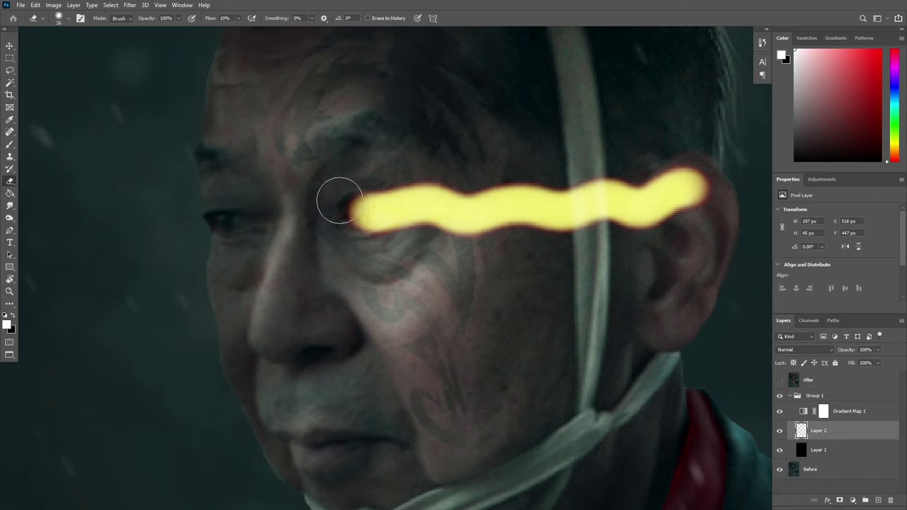
{"action": "mouse_move", "coordinate": [350, 237]}
{"action": "left_mouse_down"}
{"action": "mouse_move", "coordinate": [426, 241]}
{"action": "mouse_move", "coordinate": [667, 213]}
{"action": "mouse_move", "coordinate": [744, 191]}
{"action": "mouse_move", "coordinate": [371, 197]}
{"action": "mouse_move", "coordinate": [758, 142]}
{"action": "mouse_move", "coordinate": [519, 182]}
{"action": "mouse_move", "coordinate": [700, 141]}
{"action": "mouse_move", "coordinate": [520, 172]}
{"action": "left_mouse_up"}
- Try out different eraser diameters and hardness levels, including 115 px and 14% hardness
{"action": "mouse_move", "coordinate": [586, 193]}
{"action": "left_mouse_down"}
{"action": "mouse_move", "coordinate": [683, 188]}
{"action": "mouse_move", "coordinate": [620, 57]}
{"action": "left_mouse_up"}
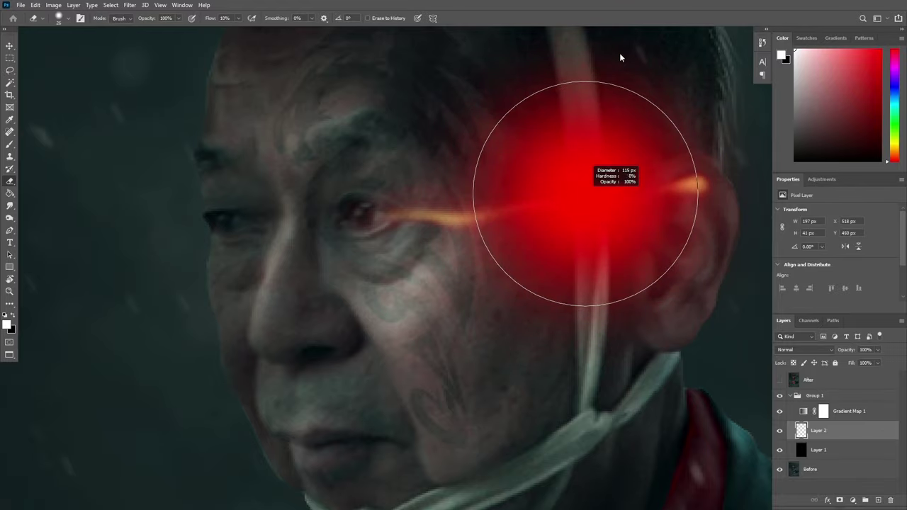
{"action": "scroll", "coordinate": [668, 172], "scroll_direction": "down", "scroll_amount": 1}
{"action": "scroll", "coordinate": [467, 238], "scroll_direction": "down", "scroll_amount": 1}
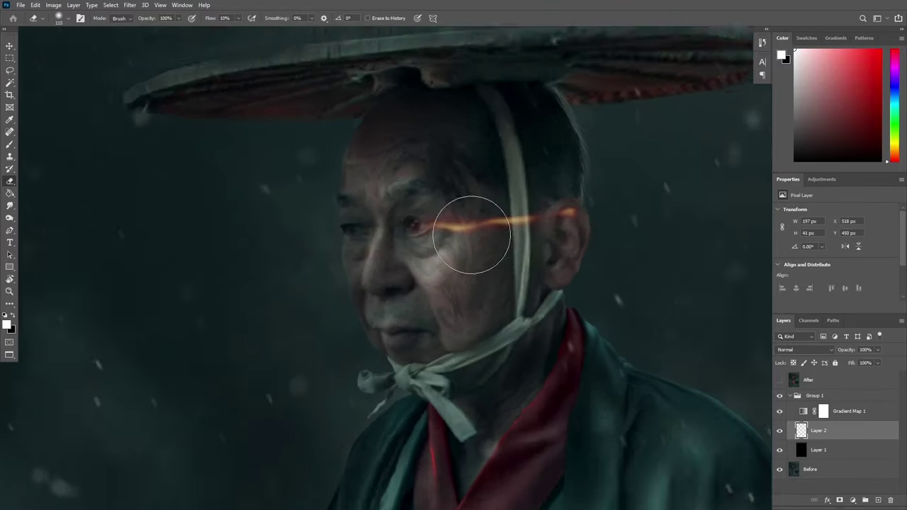
{"action": "scroll", "coordinate": [471, 233], "scroll_direction": "up", "scroll_amount": 1}
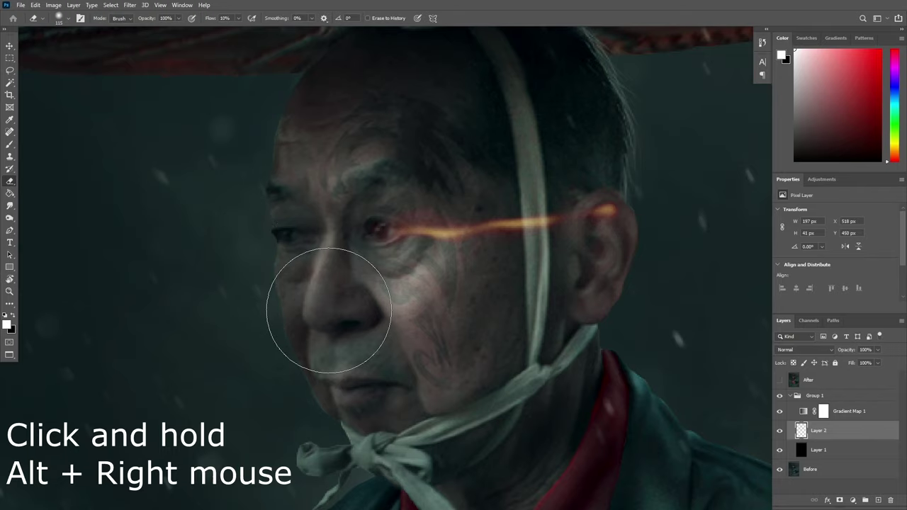
{"action": "mouse_move", "coordinate": [423, 288]}
{"action": "left_mouse_down"}
{"action": "mouse_move", "coordinate": [425, 279]}
{"action": "mouse_move", "coordinate": [424, 306]}
{"action": "left_mouse_up"}
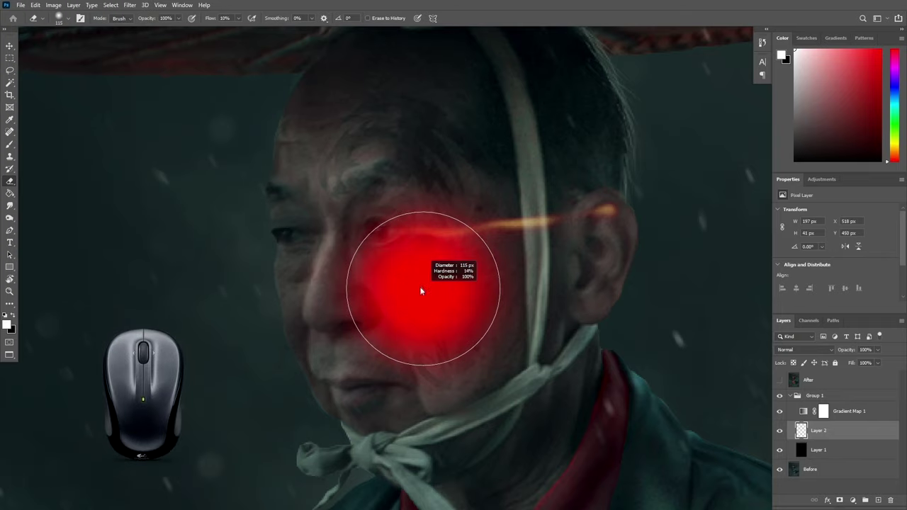
{"action": "mouse_move", "coordinate": [409, 140]}
{"action": "left_mouse_down"}
{"action": "mouse_move", "coordinate": [405, 107]}
{"action": "mouse_move", "coordinate": [405, 460]}
{"action": "mouse_move", "coordinate": [406, 159]}
{"action": "mouse_move", "coordinate": [395, 300]}
{"action": "mouse_move", "coordinate": [407, 150]}
{"action": "mouse_move", "coordinate": [417, 251]}
{"action": "mouse_move", "coordinate": [294, 255]}
{"action": "mouse_move", "coordinate": [508, 245]}
{"action": "mouse_move", "coordinate": [285, 285]}
{"action": "mouse_move", "coordinate": [315, 281]}
{"action": "left_mouse_up"}
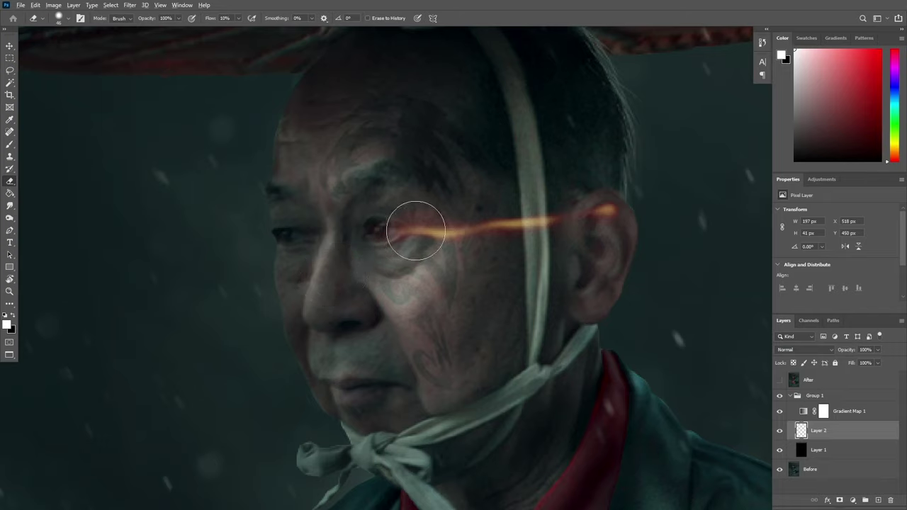
- Enlarge the eraser to 60 px and fade out the ear end of the glowing streak
{"action": "scroll", "coordinate": [415, 233], "scroll_direction": "up", "scroll_amount": 1}
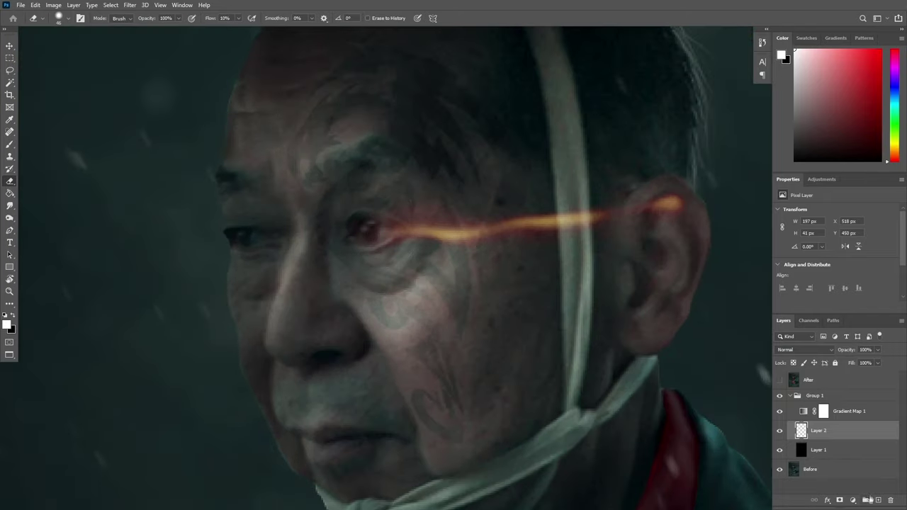
{"action": "left_click_drag", "start_coordinate": [486, 300], "coordinate": [498, 300]}
{"action": "left_click_drag", "start_coordinate": [517, 248], "coordinate": [662, 202]}
{"action": "key", "text": "ctrl+z"}
{"action": "left_click_drag", "start_coordinate": [595, 240], "coordinate": [714, 224]}
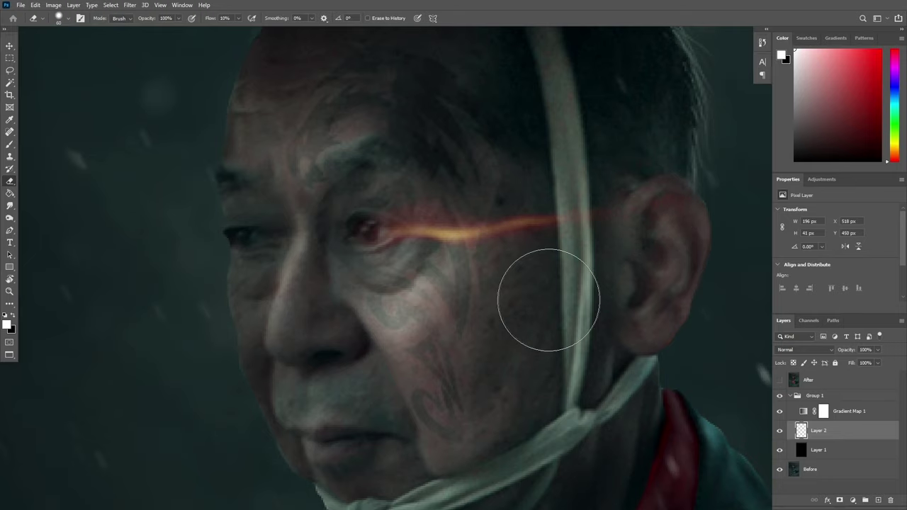
- Add a new layer and paint a second white stroke from the near eye across to the ear
{"action": "left_click", "coordinate": [877, 501]}
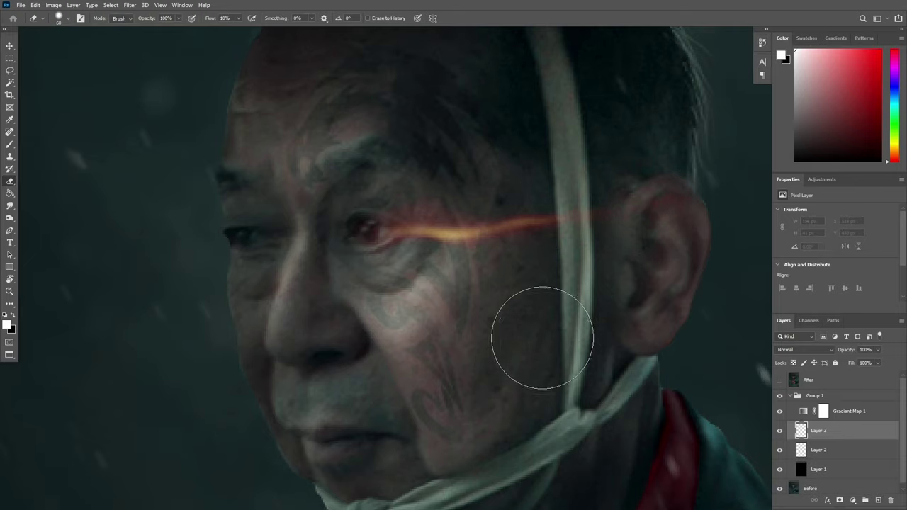
{"action": "key", "text": "b"}
{"action": "mouse_move", "coordinate": [367, 229]}
{"action": "left_mouse_down"}
{"action": "mouse_move", "coordinate": [597, 208]}
{"action": "mouse_move", "coordinate": [684, 190]}
{"action": "left_mouse_up"}
- Erase along the upper and lower edges of the second eye stroke, using an eraser of about 41 px
{"action": "key", "text": "e"}
{"action": "mouse_move", "coordinate": [371, 226]}
{"action": "left_mouse_down"}
{"action": "mouse_move", "coordinate": [343, 229]}
{"action": "mouse_move", "coordinate": [416, 202]}
{"action": "mouse_move", "coordinate": [711, 139]}
{"action": "left_mouse_up"}
{"action": "left_click_drag", "start_coordinate": [443, 262], "coordinate": [473, 260]}
{"action": "mouse_move", "coordinate": [391, 297]}
{"action": "left_mouse_down"}
{"action": "mouse_move", "coordinate": [535, 280]}
{"action": "mouse_move", "coordinate": [700, 227]}
{"action": "left_mouse_up"}
{"action": "mouse_move", "coordinate": [673, 226]}
{"action": "left_mouse_down"}
{"action": "mouse_move", "coordinate": [633, 334]}
{"action": "mouse_move", "coordinate": [612, 344]}
{"action": "left_mouse_up"}
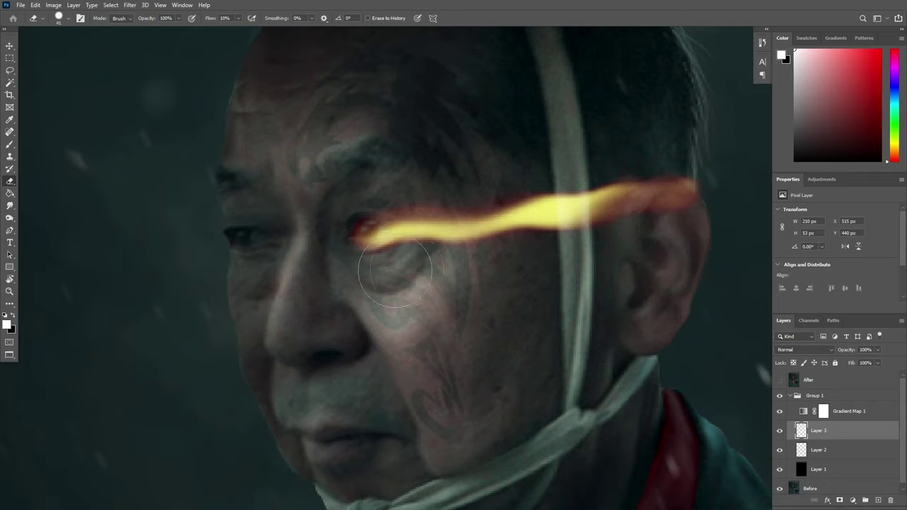
- Refine the second eye stroke into a thin flame by erasing its underside with a 47 px eraser
{"action": "left_click_drag", "start_coordinate": [388, 274], "coordinate": [695, 245]}
{"action": "mouse_move", "coordinate": [482, 287]}
{"action": "left_mouse_down"}
{"action": "mouse_move", "coordinate": [492, 279]}
{"action": "mouse_move", "coordinate": [484, 285]}
{"action": "left_mouse_up"}
{"action": "mouse_move", "coordinate": [384, 204]}
{"action": "left_mouse_down"}
{"action": "mouse_move", "coordinate": [529, 197]}
{"action": "mouse_move", "coordinate": [688, 164]}
{"action": "left_mouse_up"}
{"action": "key", "text": "ctrl+z"}
{"action": "key", "text": "ctrl+z"}
{"action": "mouse_move", "coordinate": [394, 250]}
{"action": "left_mouse_down"}
{"action": "mouse_move", "coordinate": [565, 236]}
{"action": "mouse_move", "coordinate": [703, 249]}
{"action": "left_mouse_up"}
- Add a new layer and paint a white stroke at the far eye, extending outward past the face
{"action": "scroll", "coordinate": [461, 260], "scroll_direction": "down", "scroll_amount": 5}
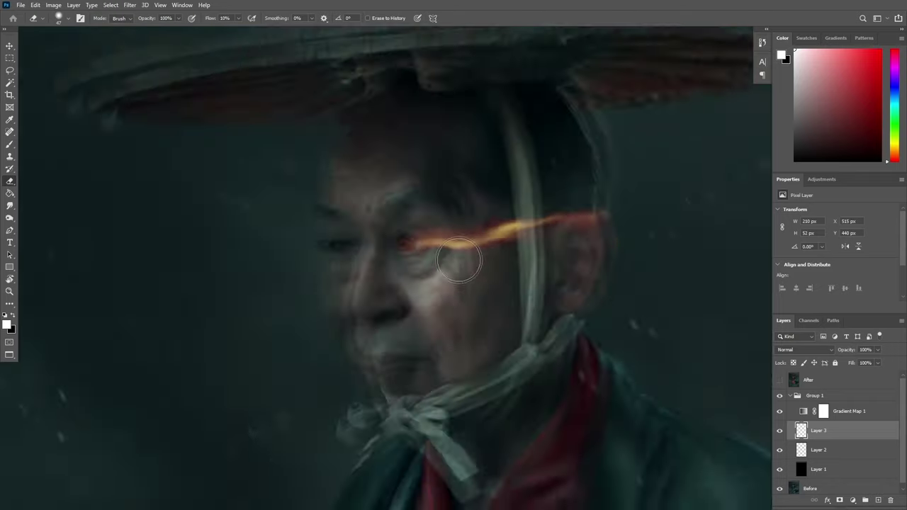
{"action": "scroll", "coordinate": [466, 279], "scroll_direction": "up", "scroll_amount": 5}
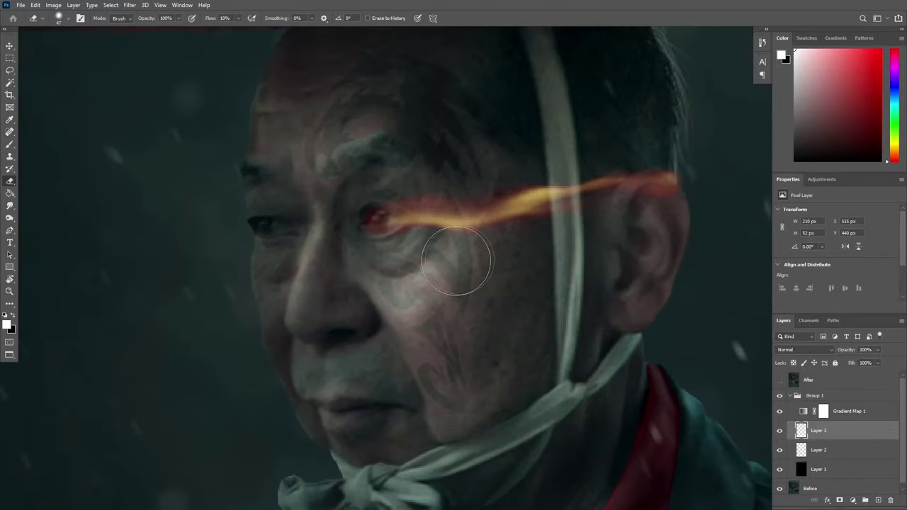
{"action": "scroll", "coordinate": [461, 263], "scroll_direction": "down", "scroll_amount": 4}
{"action": "scroll", "coordinate": [375, 210], "scroll_direction": "up", "scroll_amount": 2}
{"action": "scroll", "coordinate": [386, 208], "scroll_direction": "down", "scroll_amount": 4}
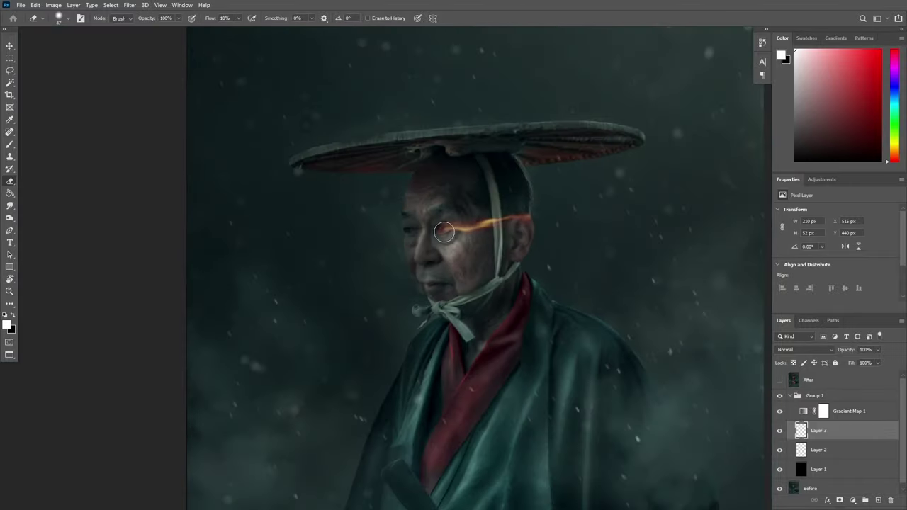
{"action": "scroll", "coordinate": [415, 239], "scroll_direction": "up", "scroll_amount": 6}
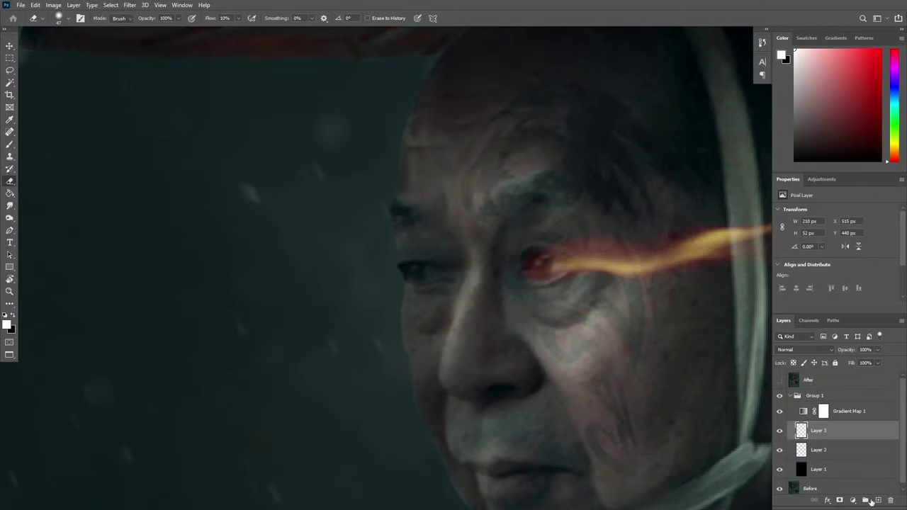
{"action": "left_click", "coordinate": [877, 501]}
{"action": "scroll", "coordinate": [578, 296], "scroll_direction": "up", "scroll_amount": 2}
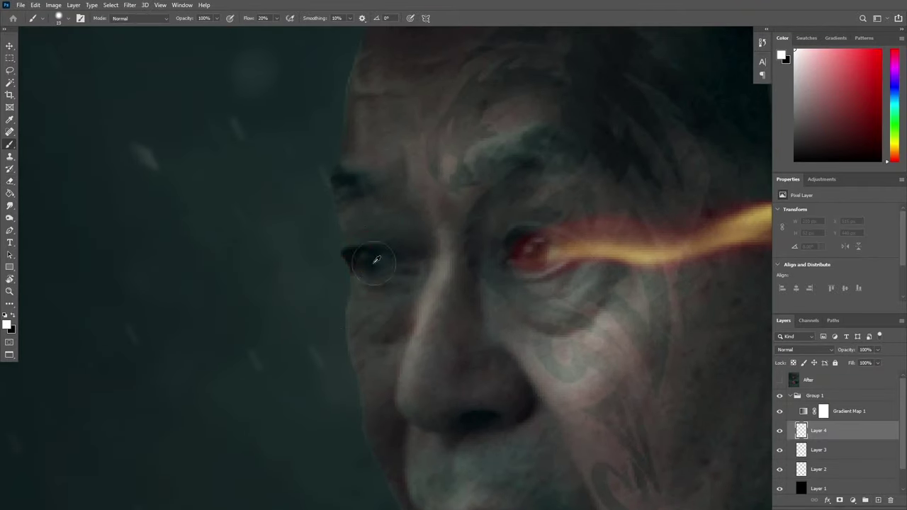
{"action": "mouse_move", "coordinate": [400, 262]}
{"action": "left_mouse_down"}
{"action": "mouse_move", "coordinate": [360, 253]}
{"action": "mouse_move", "coordinate": [124, 268]}
{"action": "mouse_move", "coordinate": [186, 300]}
{"action": "mouse_move", "coordinate": [448, 250]}
{"action": "left_mouse_up"}
- Erase around the far-eye stroke to shape it into a thin, wavy flame that fades away from the face
{"action": "key", "text": "e"}
{"action": "mouse_move", "coordinate": [352, 272]}
{"action": "left_mouse_down"}
{"action": "mouse_move", "coordinate": [379, 284]}
{"action": "mouse_move", "coordinate": [394, 209]}
{"action": "left_mouse_up"}
{"action": "mouse_move", "coordinate": [115, 225]}
{"action": "left_mouse_down"}
{"action": "mouse_move", "coordinate": [341, 244]}
{"action": "mouse_move", "coordinate": [373, 210]}
{"action": "mouse_move", "coordinate": [354, 224]}
{"action": "mouse_move", "coordinate": [415, 276]}
{"action": "left_mouse_up"}
{"action": "mouse_move", "coordinate": [223, 283]}
{"action": "left_mouse_down"}
{"action": "mouse_move", "coordinate": [103, 284]}
{"action": "mouse_move", "coordinate": [33, 298]}
{"action": "left_mouse_up"}
{"action": "left_click_drag", "start_coordinate": [141, 284], "coordinate": [189, 284]}
{"action": "mouse_move", "coordinate": [172, 296]}
{"action": "left_mouse_down"}
{"action": "mouse_move", "coordinate": [164, 290]}
{"action": "mouse_move", "coordinate": [166, 309]}
{"action": "left_mouse_up"}
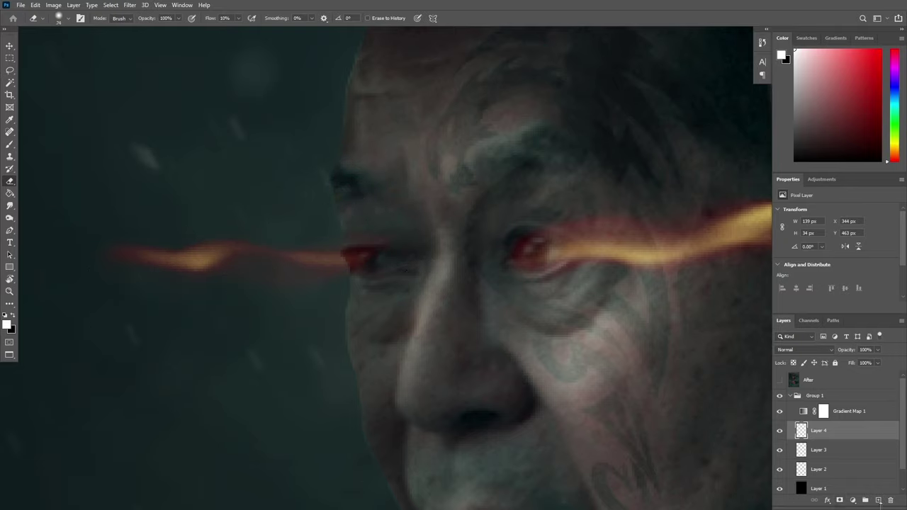
- Add another layer, paint a second stroke outward from the far eye, and erase its edges into a thin flame
{"action": "key", "text": "b"}
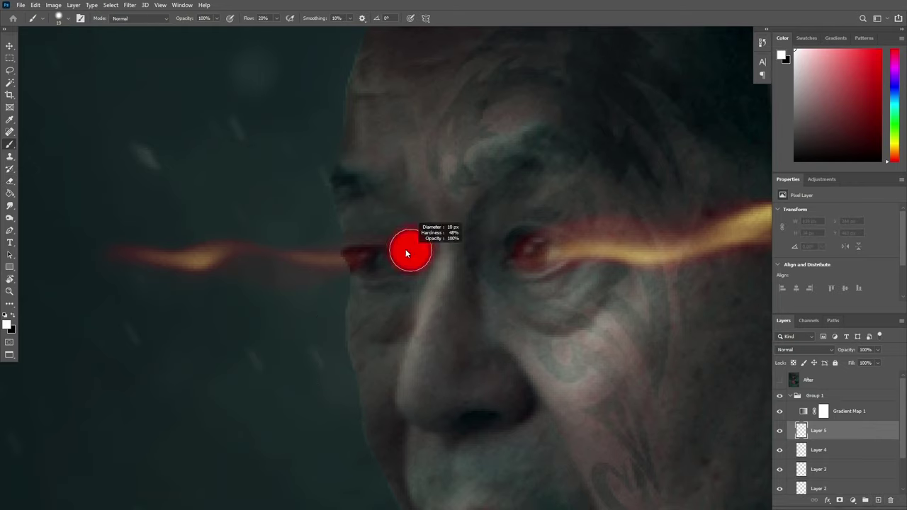
{"action": "left_click_drag", "start_coordinate": [391, 259], "coordinate": [339, 256]}
{"action": "key", "text": "e"}
{"action": "left_click_drag", "start_coordinate": [283, 250], "coordinate": [142, 268]}
{"action": "mouse_move", "coordinate": [190, 282]}
{"action": "left_mouse_down"}
{"action": "mouse_move", "coordinate": [398, 269]}
{"action": "mouse_move", "coordinate": [172, 234]}
{"action": "left_mouse_up"}
- Add a new layer and paint a wavy white stroke along the upper sword from the hand to its end
{"action": "scroll", "coordinate": [256, 282], "scroll_direction": "down", "scroll_amount": 6}
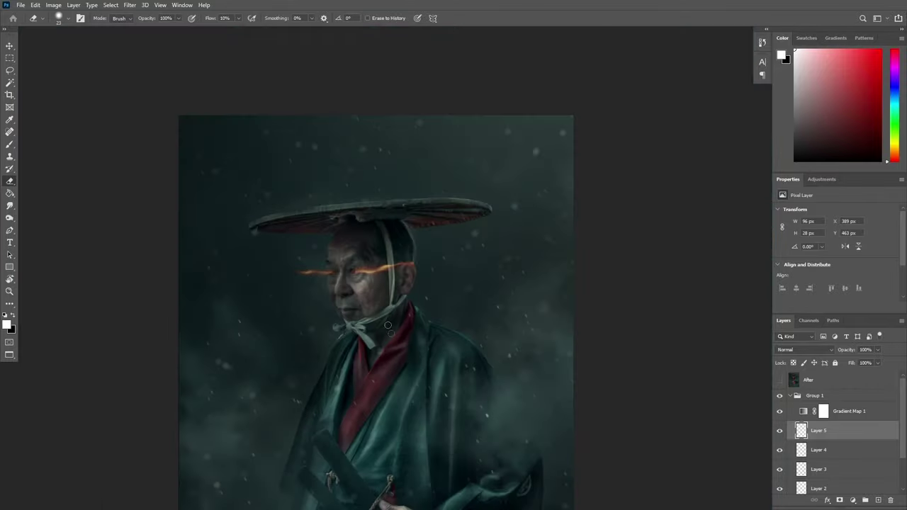
{"action": "scroll", "coordinate": [425, 355], "scroll_direction": "down", "scroll_amount": 4}
{"action": "scroll", "coordinate": [425, 355], "scroll_direction": "down", "scroll_amount": 3}
{"action": "key", "text": "ctrl+plus"}
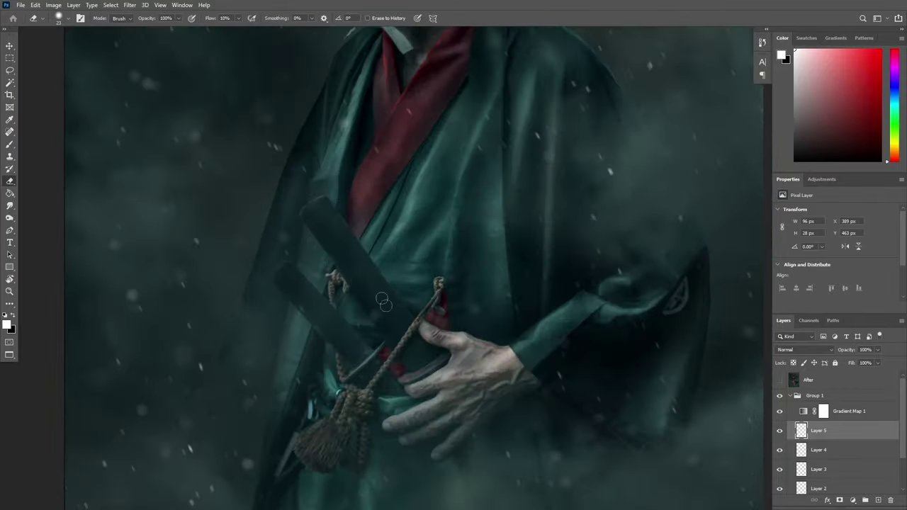
{"action": "key", "text": "ctrl+plus"}
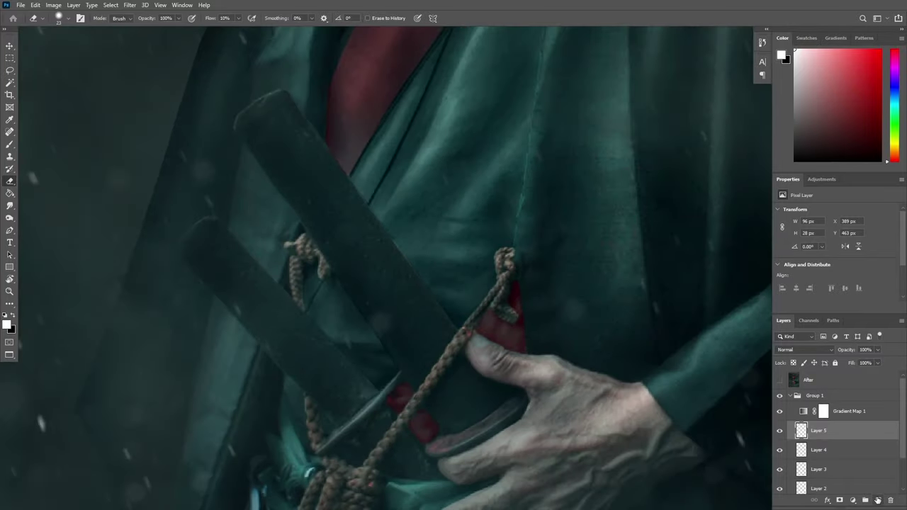
{"action": "left_click", "coordinate": [877, 501]}
{"action": "scroll", "coordinate": [468, 343], "scroll_direction": "down", "scroll_amount": 2}
{"action": "left_click_drag", "start_coordinate": [468, 337], "coordinate": [496, 337]}
{"action": "scroll", "coordinate": [461, 355], "scroll_direction": "up", "scroll_amount": 1}
{"action": "key", "text": "b"}
{"action": "scroll", "coordinate": [451, 378], "scroll_direction": "up", "scroll_amount": 1}
{"action": "left_click_drag", "start_coordinate": [457, 378], "coordinate": [505, 368]}
{"action": "mouse_move", "coordinate": [467, 408]}
{"action": "left_mouse_down"}
{"action": "mouse_move", "coordinate": [408, 360]}
{"action": "mouse_move", "coordinate": [380, 280]}
{"action": "mouse_move", "coordinate": [231, 112]}
{"action": "left_mouse_up"}
- Erase both sides of the sword stroke with varied eraser sizes to leave a thin, curving flame
{"action": "key", "text": "e"}
{"action": "left_click_drag", "start_coordinate": [503, 380], "coordinate": [516, 474]}
{"action": "mouse_move", "coordinate": [498, 418]}
{"action": "left_mouse_down"}
{"action": "mouse_move", "coordinate": [451, 304]}
{"action": "mouse_move", "coordinate": [305, 114]}
{"action": "left_mouse_up"}
{"action": "right_click", "coordinate": [425, 283], "text": "alt"}
{"action": "right_click", "coordinate": [454, 436], "text": "alt"}
{"action": "mouse_move", "coordinate": [432, 418]}
{"action": "left_mouse_down"}
{"action": "mouse_move", "coordinate": [361, 328]}
{"action": "mouse_move", "coordinate": [297, 283]}
{"action": "left_mouse_up"}
{"action": "right_click", "coordinate": [283, 294], "text": "alt"}
{"action": "mouse_move", "coordinate": [229, 240]}
{"action": "left_mouse_down"}
{"action": "mouse_move", "coordinate": [162, 98]}
{"action": "mouse_move", "coordinate": [214, 76]}
{"action": "mouse_move", "coordinate": [235, 245]}
{"action": "mouse_move", "coordinate": [320, 311]}
{"action": "mouse_move", "coordinate": [253, 198]}
{"action": "mouse_move", "coordinate": [289, 232]}
{"action": "mouse_move", "coordinate": [343, 366]}
{"action": "left_mouse_up"}
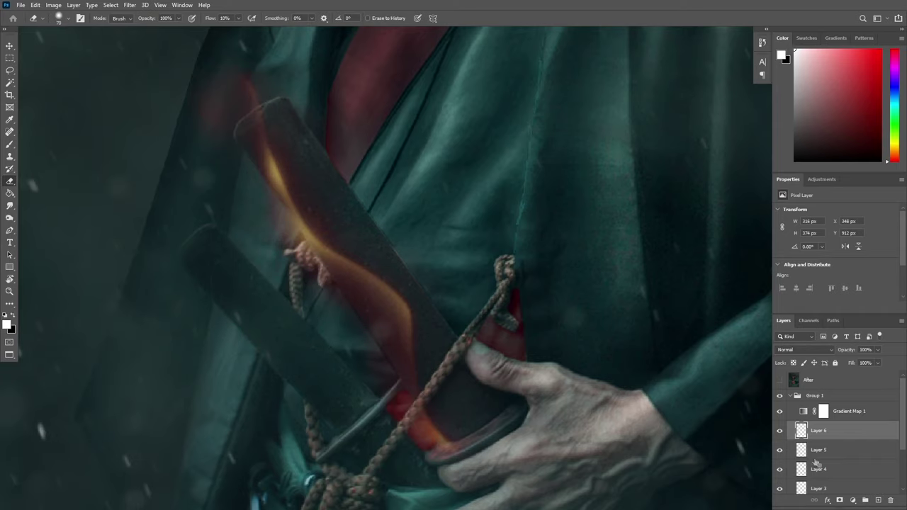
- Add another layer and paint a second set of white strokes along the upper sword with resized brushes
{"action": "key", "text": "b"}
{"action": "right_click", "coordinate": [461, 386], "text": "alt"}
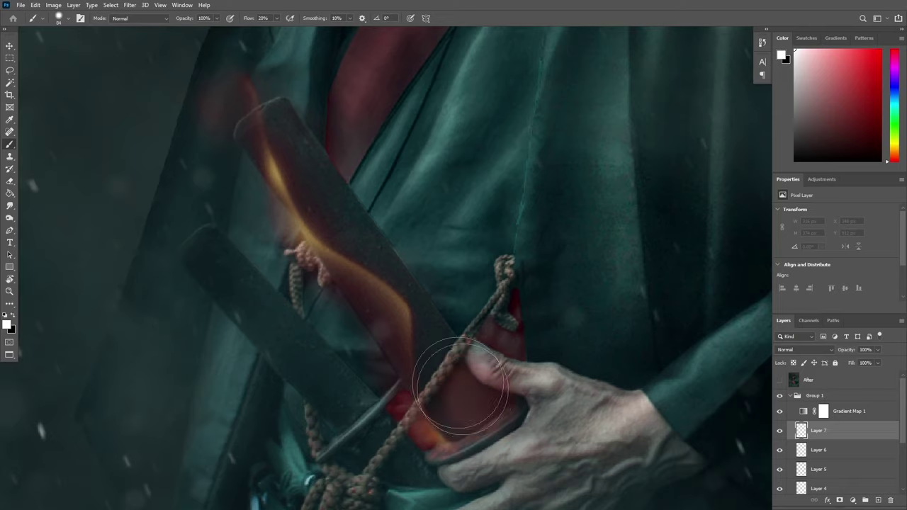
{"action": "left_click_drag", "start_coordinate": [489, 400], "coordinate": [312, 209]}
{"action": "right_click", "coordinate": [379, 256], "text": "alt"}
{"action": "right_click", "coordinate": [372, 251], "text": "alt"}
{"action": "mouse_move", "coordinate": [372, 252]}
{"action": "left_mouse_down"}
{"action": "mouse_move", "coordinate": [312, 149]}
{"action": "mouse_move", "coordinate": [301, 107]}
{"action": "left_mouse_up"}
- Erase the edges of the second sword strokes to leave a soft glow with a bright middle
{"action": "key", "text": "e"}
{"action": "left_click_drag", "start_coordinate": [479, 389], "coordinate": [334, 111]}
{"action": "right_click", "coordinate": [405, 202], "text": "alt"}
{"action": "mouse_move", "coordinate": [445, 419]}
{"action": "left_mouse_down"}
{"action": "mouse_move", "coordinate": [390, 329]}
{"action": "mouse_move", "coordinate": [319, 174]}
{"action": "mouse_move", "coordinate": [287, 149]}
{"action": "mouse_move", "coordinate": [315, 204]}
{"action": "left_mouse_up"}
{"action": "scroll", "coordinate": [369, 318], "scroll_direction": "down", "scroll_amount": 3}
{"action": "left_click_drag", "start_coordinate": [335, 158], "coordinate": [411, 253]}
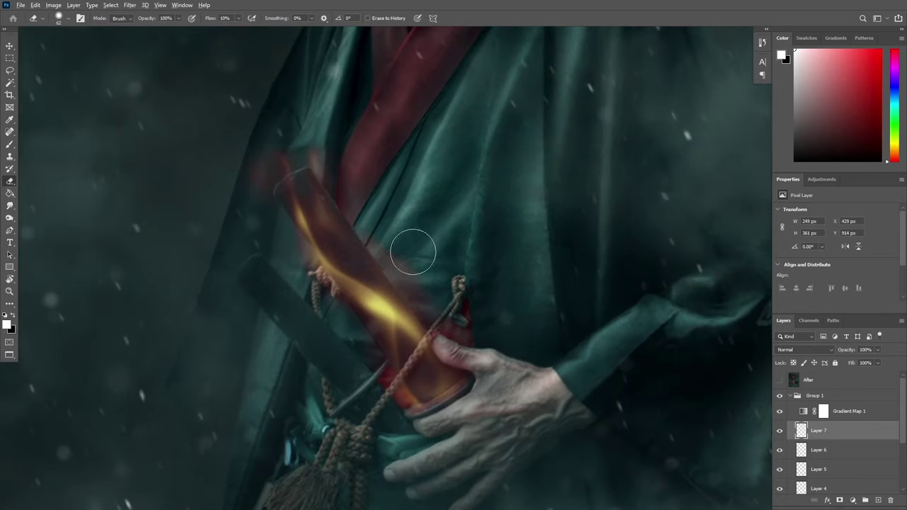
- Add one more layer and paint a third wavy white stroke along the upper sword
{"action": "scroll", "coordinate": [400, 240], "scroll_direction": "down", "scroll_amount": 3}
{"action": "scroll", "coordinate": [375, 286], "scroll_direction": "up", "scroll_amount": 5}
{"action": "scroll", "coordinate": [425, 277], "scroll_direction": "up", "scroll_amount": 1}
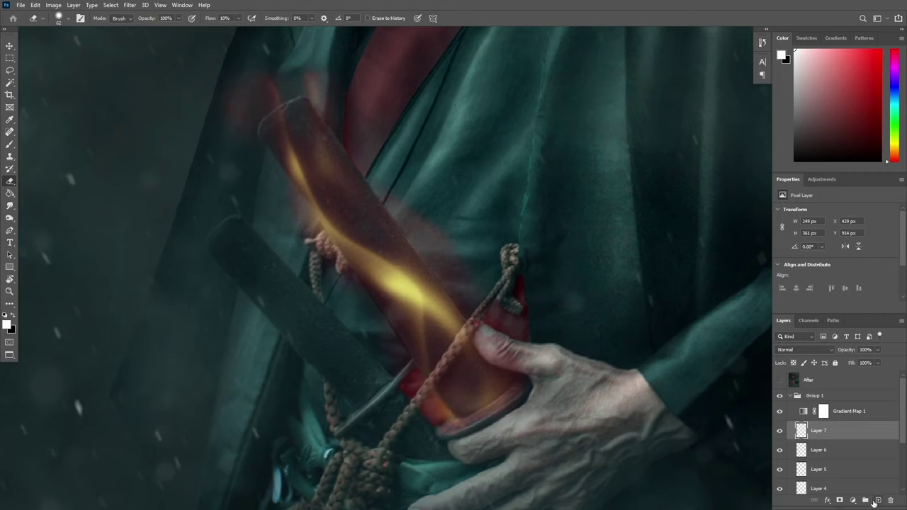
{"action": "key", "text": "b"}
{"action": "mouse_move", "coordinate": [475, 411]}
{"action": "left_mouse_down"}
{"action": "mouse_move", "coordinate": [417, 367]}
{"action": "mouse_move", "coordinate": [345, 157]}
{"action": "mouse_move", "coordinate": [260, 105]}
{"action": "mouse_move", "coordinate": [251, 116]}
{"action": "mouse_move", "coordinate": [323, 211]}
{"action": "left_mouse_up"}
- Erase both sides of the third upper-sword stroke with varied eraser sizes to leave a narrow, wavy flame
{"action": "key", "text": "e"}
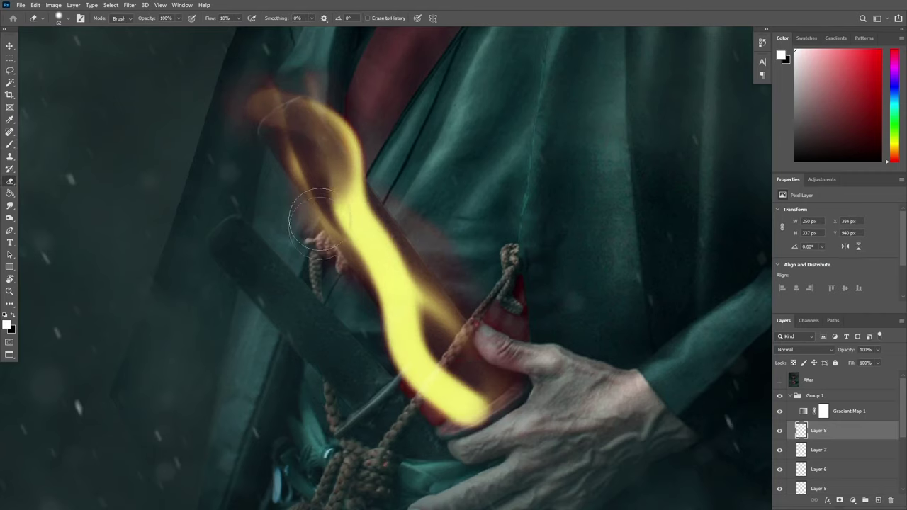
{"action": "right_click", "coordinate": [432, 267], "text": "alt"}
{"action": "mouse_move", "coordinate": [516, 414]}
{"action": "left_mouse_down"}
{"action": "mouse_move", "coordinate": [445, 302]}
{"action": "mouse_move", "coordinate": [393, 180]}
{"action": "left_mouse_up"}
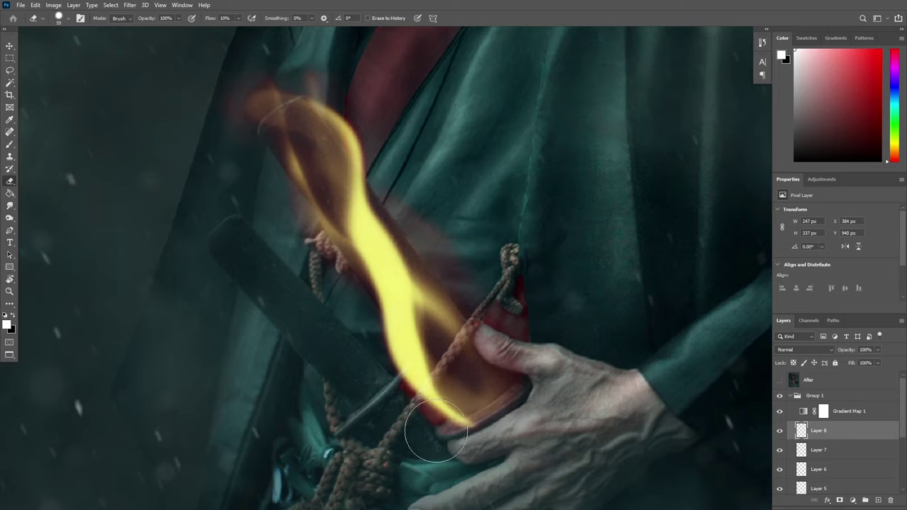
{"action": "mouse_move", "coordinate": [431, 432]}
{"action": "left_mouse_down"}
{"action": "mouse_move", "coordinate": [385, 346]}
{"action": "mouse_move", "coordinate": [314, 176]}
{"action": "left_mouse_up"}
{"action": "right_click", "coordinate": [376, 269], "text": "alt"}
{"action": "mouse_move", "coordinate": [365, 130]}
{"action": "left_mouse_down"}
{"action": "mouse_move", "coordinate": [387, 182]}
{"action": "mouse_move", "coordinate": [385, 141]}
{"action": "left_mouse_up"}
{"action": "scroll", "coordinate": [469, 212], "scroll_direction": "down", "scroll_amount": 4}
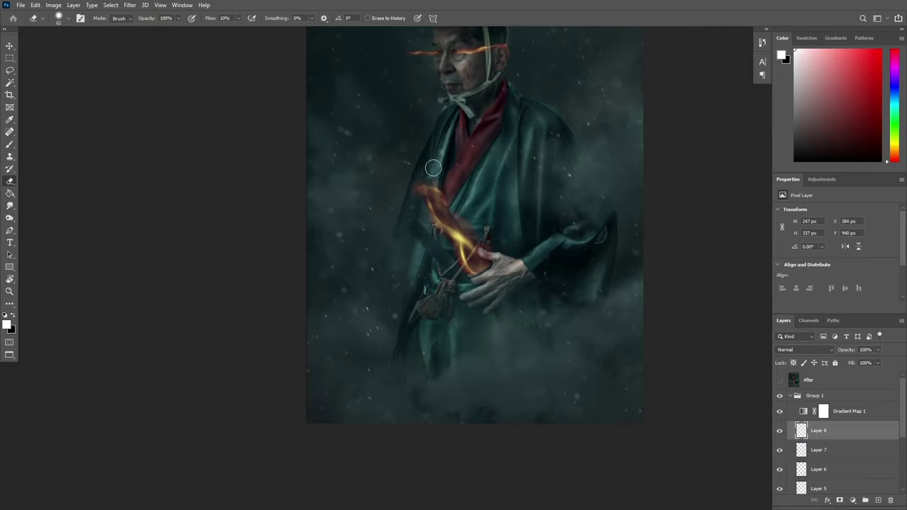
- On a new layer, paint a white stroke along the lower sword and erase its edges into a thin, fading flame
{"action": "scroll", "coordinate": [433, 169], "scroll_direction": "up", "scroll_amount": 2}
{"action": "scroll", "coordinate": [450, 349], "scroll_direction": "up", "scroll_amount": 3}
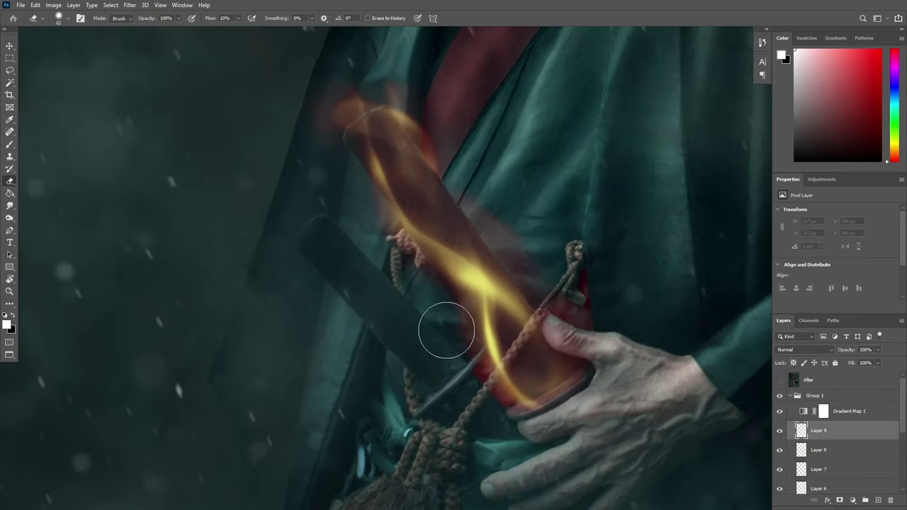
{"action": "key", "text": "b"}
{"action": "mouse_move", "coordinate": [429, 383]}
{"action": "left_mouse_down"}
{"action": "mouse_move", "coordinate": [408, 307]}
{"action": "mouse_move", "coordinate": [263, 209]}
{"action": "left_mouse_up"}
{"action": "key", "text": "e"}
{"action": "mouse_move", "coordinate": [424, 383]}
{"action": "left_mouse_down"}
{"action": "mouse_move", "coordinate": [417, 358]}
{"action": "mouse_move", "coordinate": [218, 213]}
{"action": "left_mouse_up"}
{"action": "right_click", "coordinate": [332, 249], "text": "alt"}
{"action": "mouse_move", "coordinate": [272, 196]}
{"action": "left_mouse_down"}
{"action": "mouse_move", "coordinate": [389, 298]}
{"action": "mouse_move", "coordinate": [452, 372]}
{"action": "mouse_move", "coordinate": [423, 370]}
{"action": "mouse_move", "coordinate": [319, 209]}
{"action": "mouse_move", "coordinate": [397, 305]}
{"action": "left_mouse_up"}
- Add another layer, paint a second white stroke along the lower sword, and erase its sides with resized erasers
{"action": "left_click", "coordinate": [880, 500]}
{"action": "key", "text": "b"}
{"action": "key", "text": "e"}
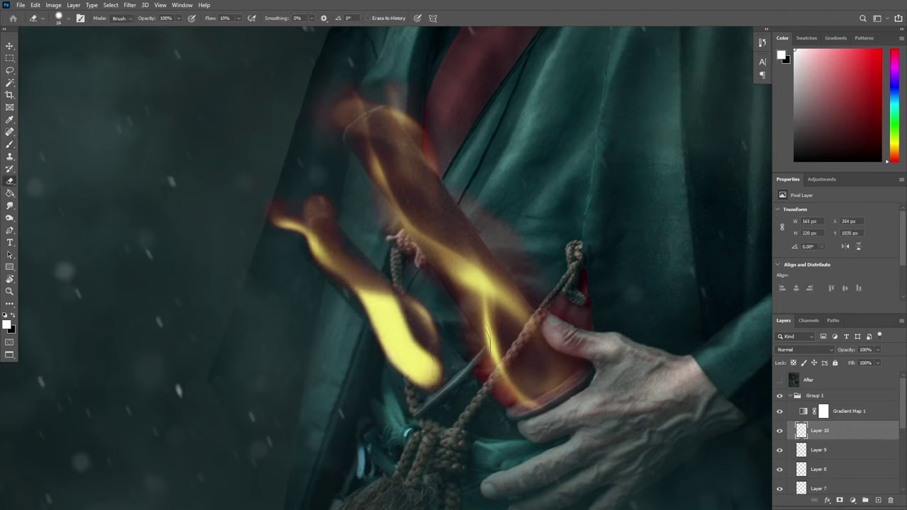
{"action": "left_click_drag", "start_coordinate": [482, 408], "coordinate": [318, 300]}
{"action": "right_click", "coordinate": [443, 352], "text": "alt"}
{"action": "left_click_drag", "start_coordinate": [439, 365], "coordinate": [389, 253]}
- Add a Hue/Saturation adjustment layer and place it above the Gradient Map inside Group 1
{"action": "scroll", "coordinate": [401, 246], "scroll_direction": "down", "scroll_amount": 5}
{"action": "scroll", "coordinate": [441, 231], "scroll_direction": "down", "scroll_amount": 3}
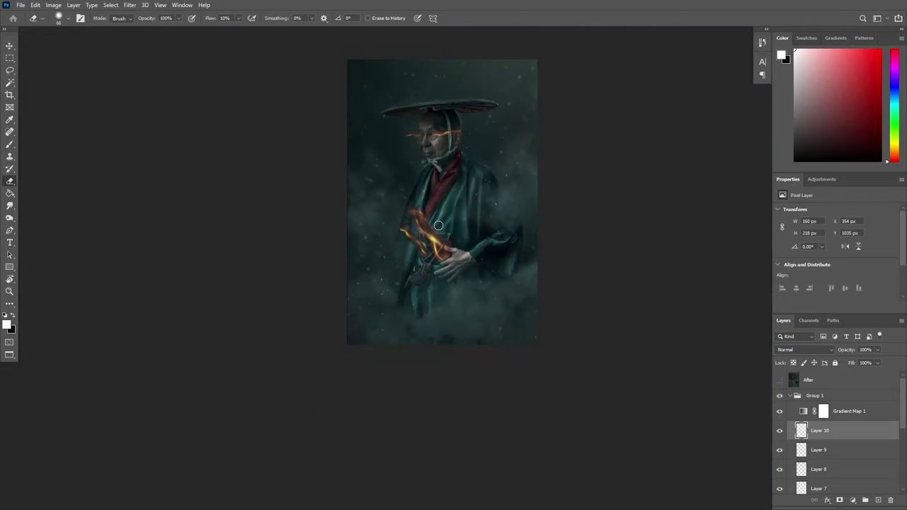
{"action": "scroll", "coordinate": [456, 211], "scroll_direction": "up", "scroll_amount": 3}
{"action": "scroll", "coordinate": [453, 248], "scroll_direction": "down", "scroll_amount": 3}
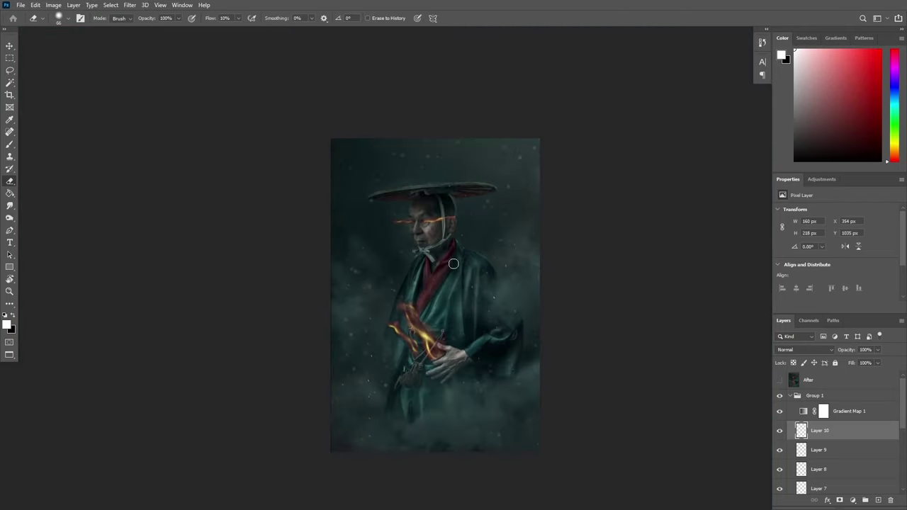
{"action": "scroll", "coordinate": [448, 311], "scroll_direction": "up", "scroll_amount": 3}
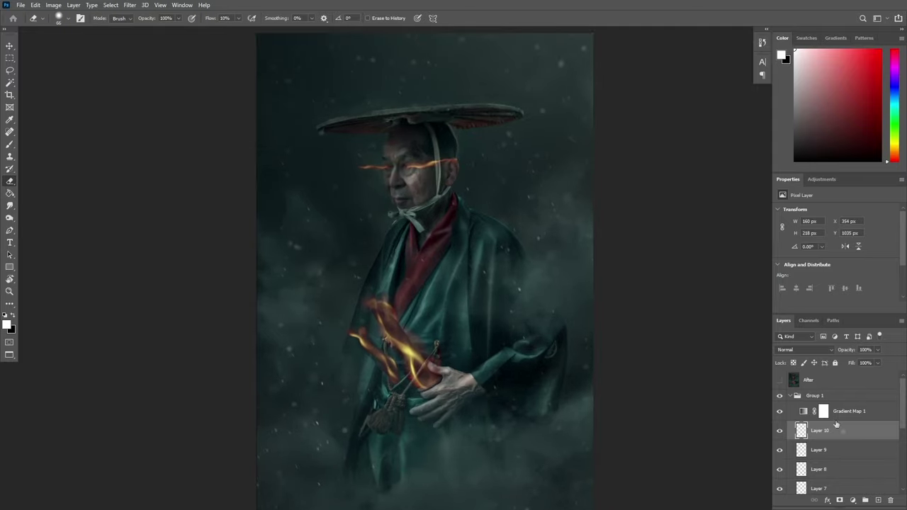
{"action": "left_click", "coordinate": [855, 506]}
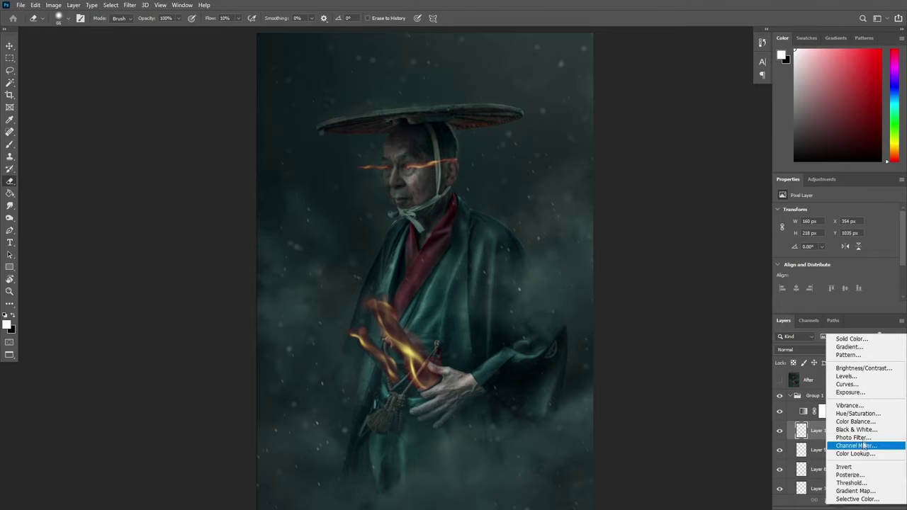
{"action": "left_click", "coordinate": [870, 416]}
{"action": "left_click_drag", "start_coordinate": [859, 435], "coordinate": [846, 408]}
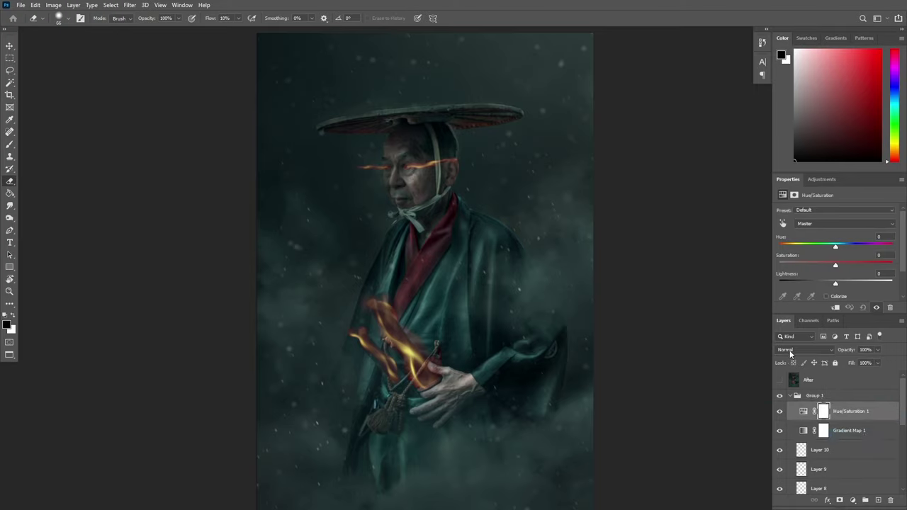
- Set the Hue/Saturation layer's blend mode to Color and enable Colorize
{"action": "left_click", "coordinate": [789, 350]}
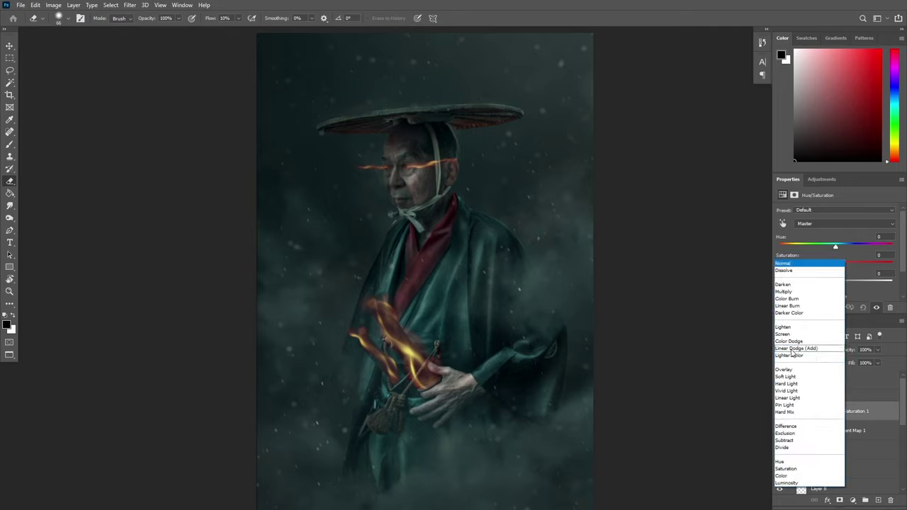
{"action": "left_click", "coordinate": [794, 476]}
{"action": "scroll", "coordinate": [846, 272], "scroll_direction": "down", "scroll_amount": 2}
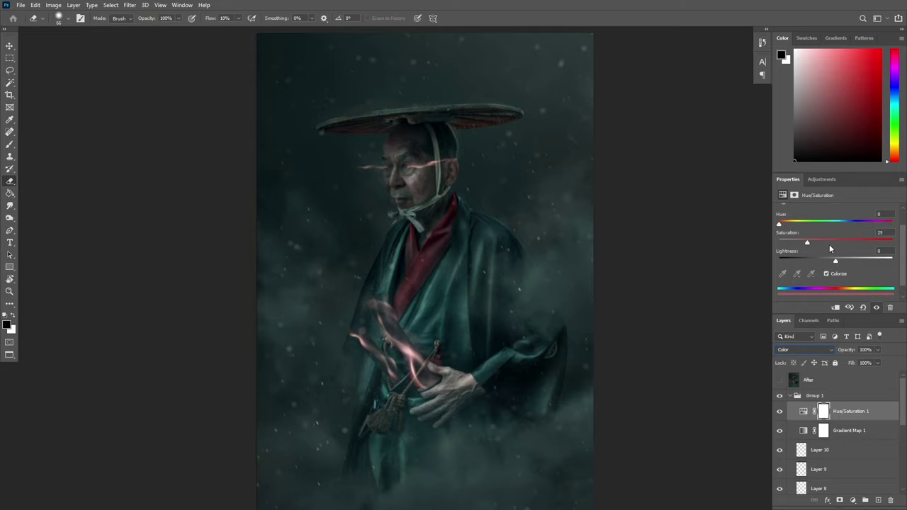
- Set the Hue/Saturation layer's saturation to +50 and hue to 143 to tint the flames green
{"action": "left_click_drag", "start_coordinate": [834, 243], "coordinate": [842, 244]}
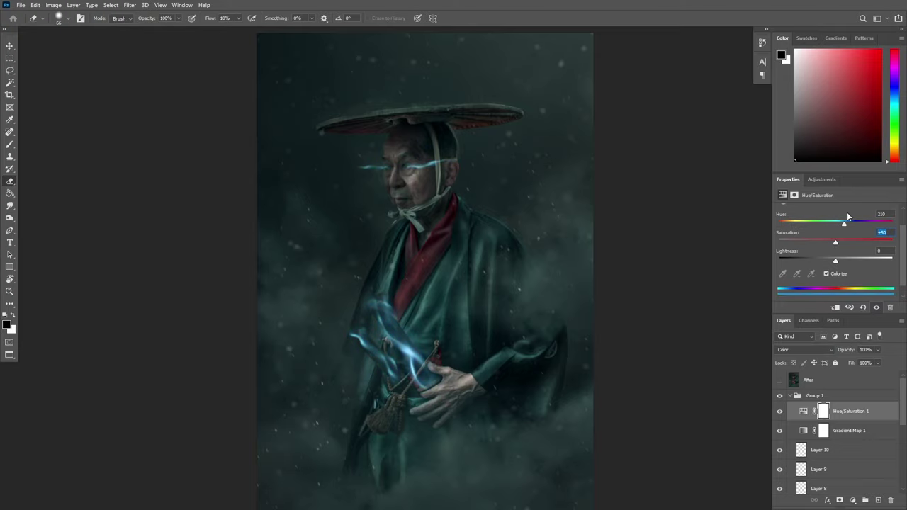
{"action": "left_click", "coordinate": [10, 291]}
{"action": "left_click", "coordinate": [474, 289], "text": "alt"}
{"action": "left_click_drag", "start_coordinate": [476, 276], "coordinate": [469, 277]}
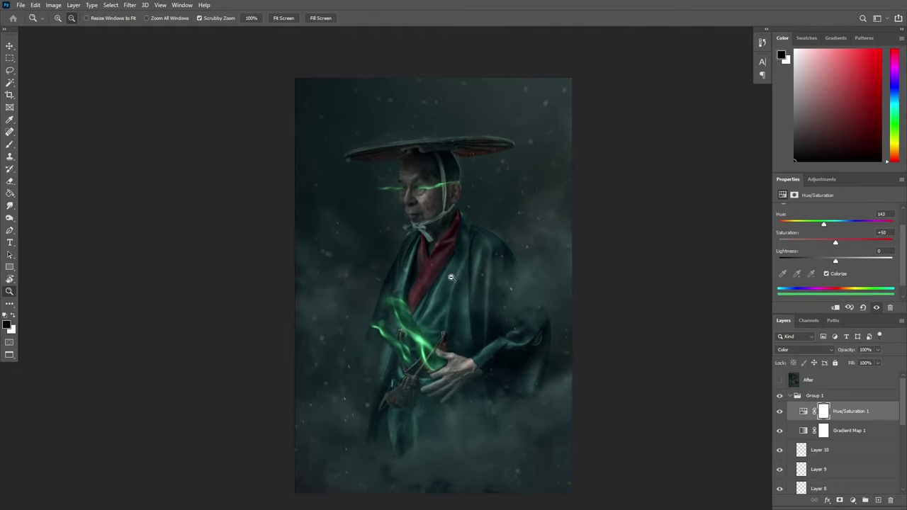